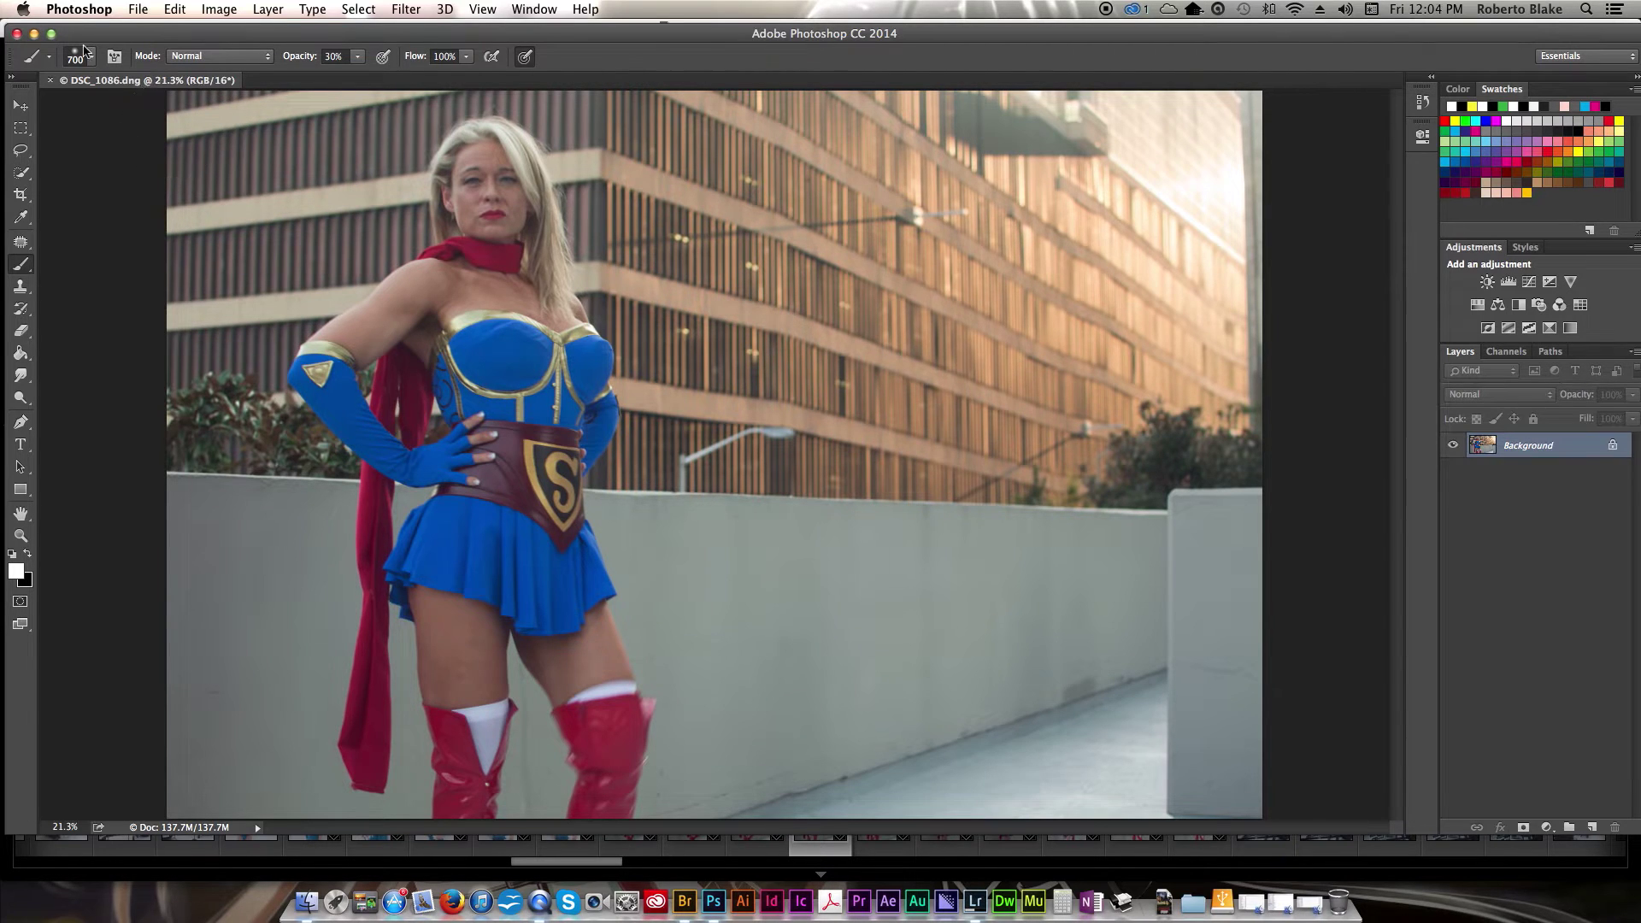
Maximize the Photoshop window so the photo and panels fill the screen.
click(52, 37)
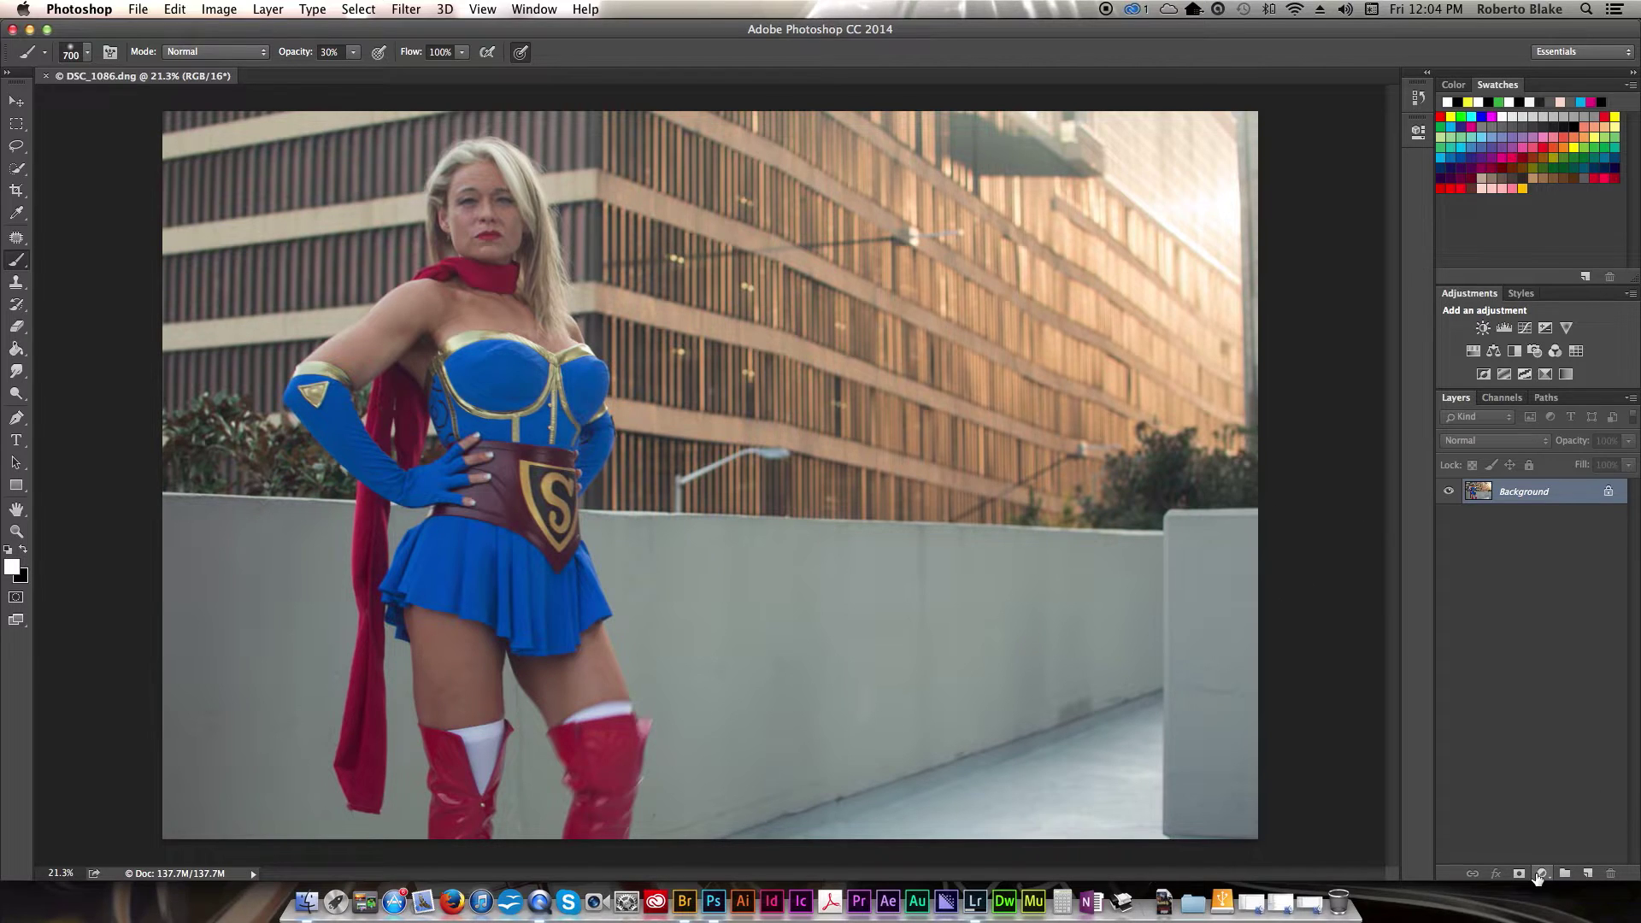
Add a Curves adjustment layer and brighten the tones with two points on the RGB curve.
click(1539, 874)
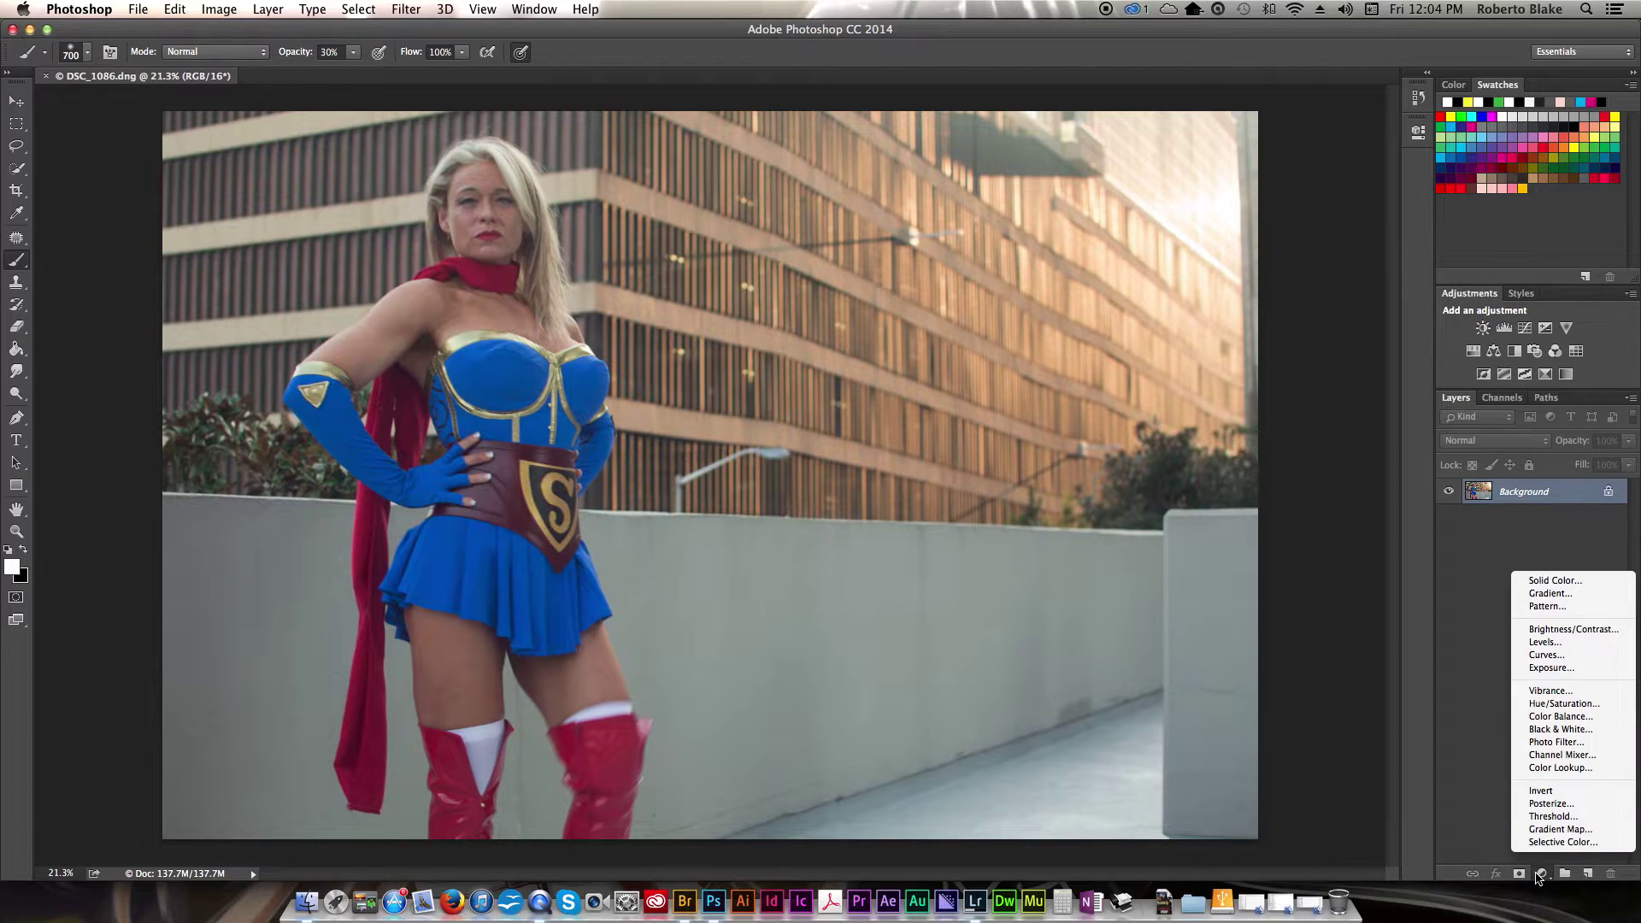
click(1549, 655)
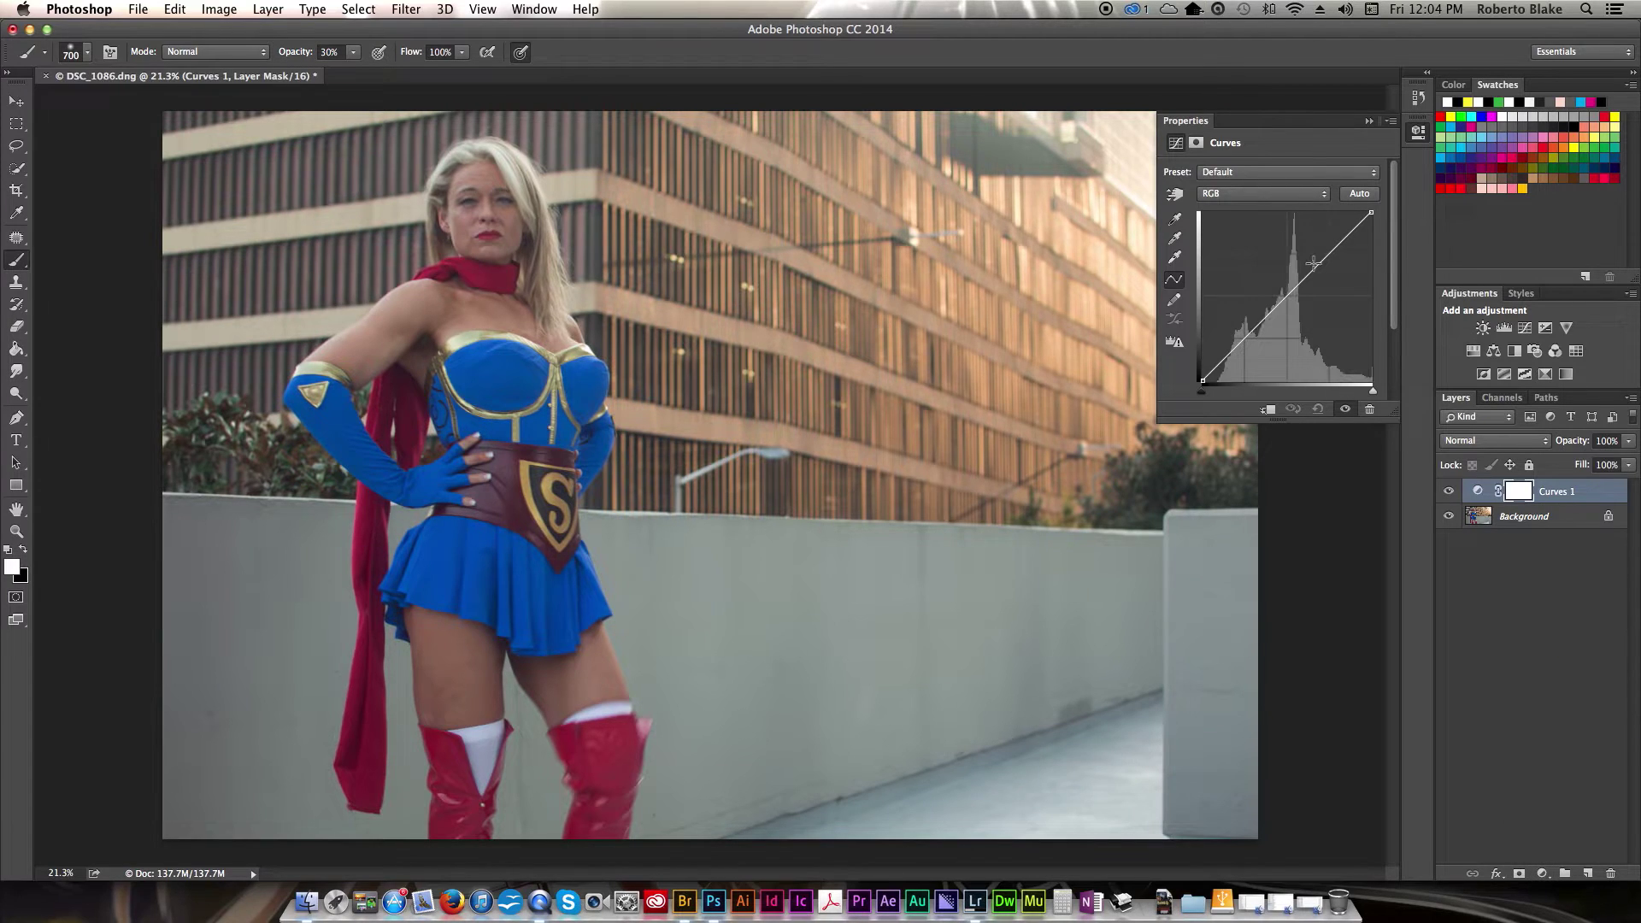
drag(1317, 272, 1314, 262)
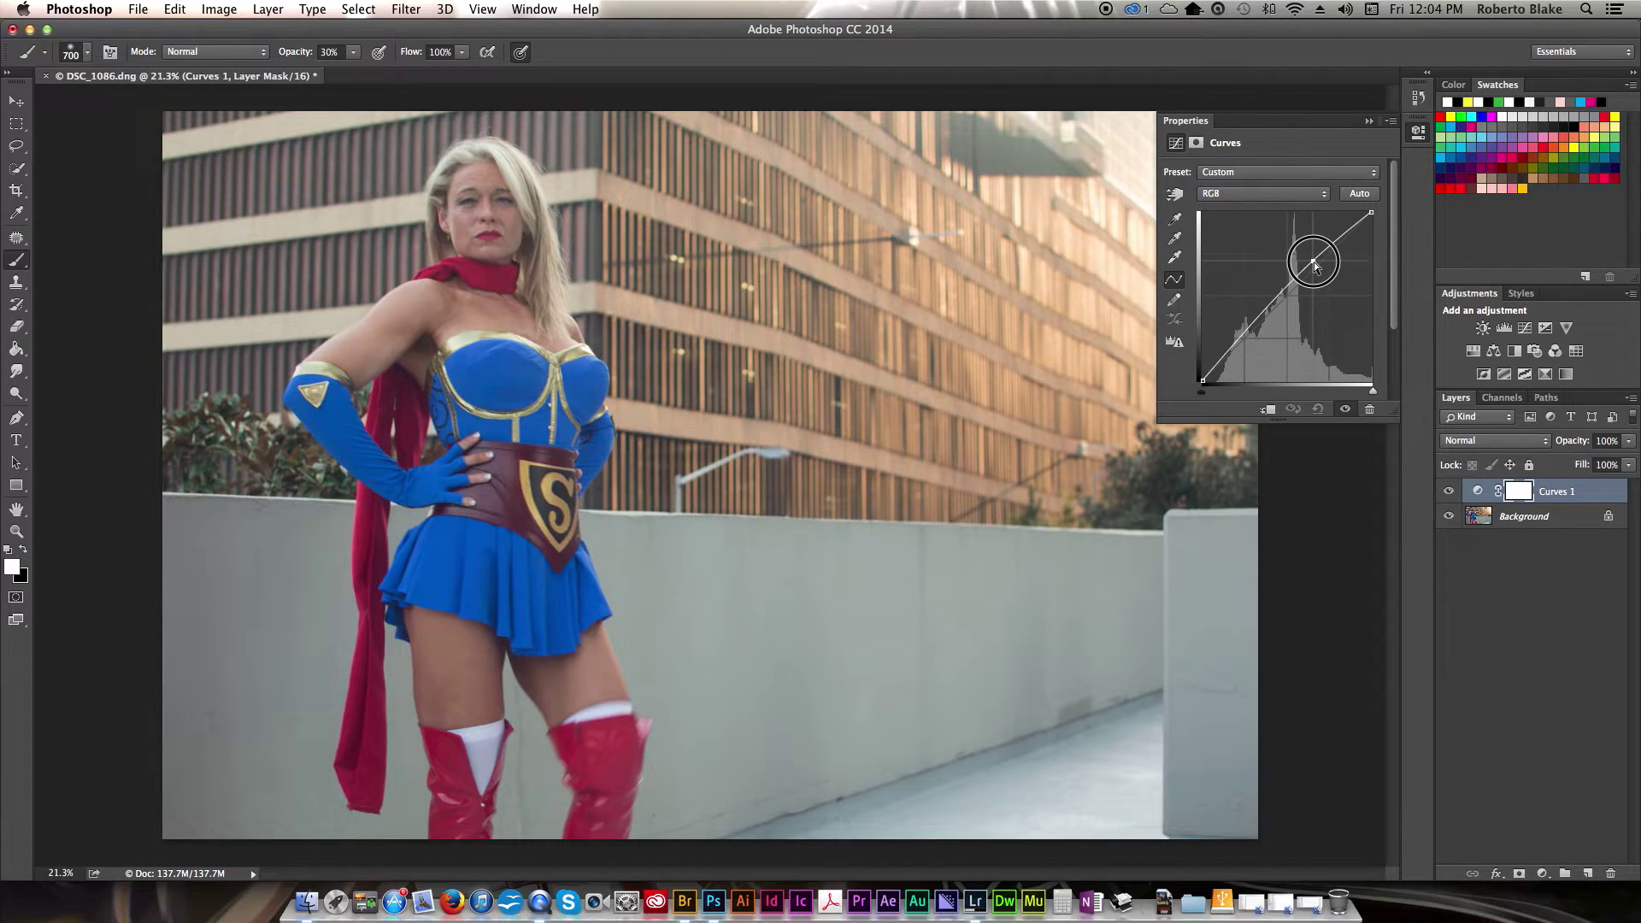
drag(1262, 314, 1271, 323)
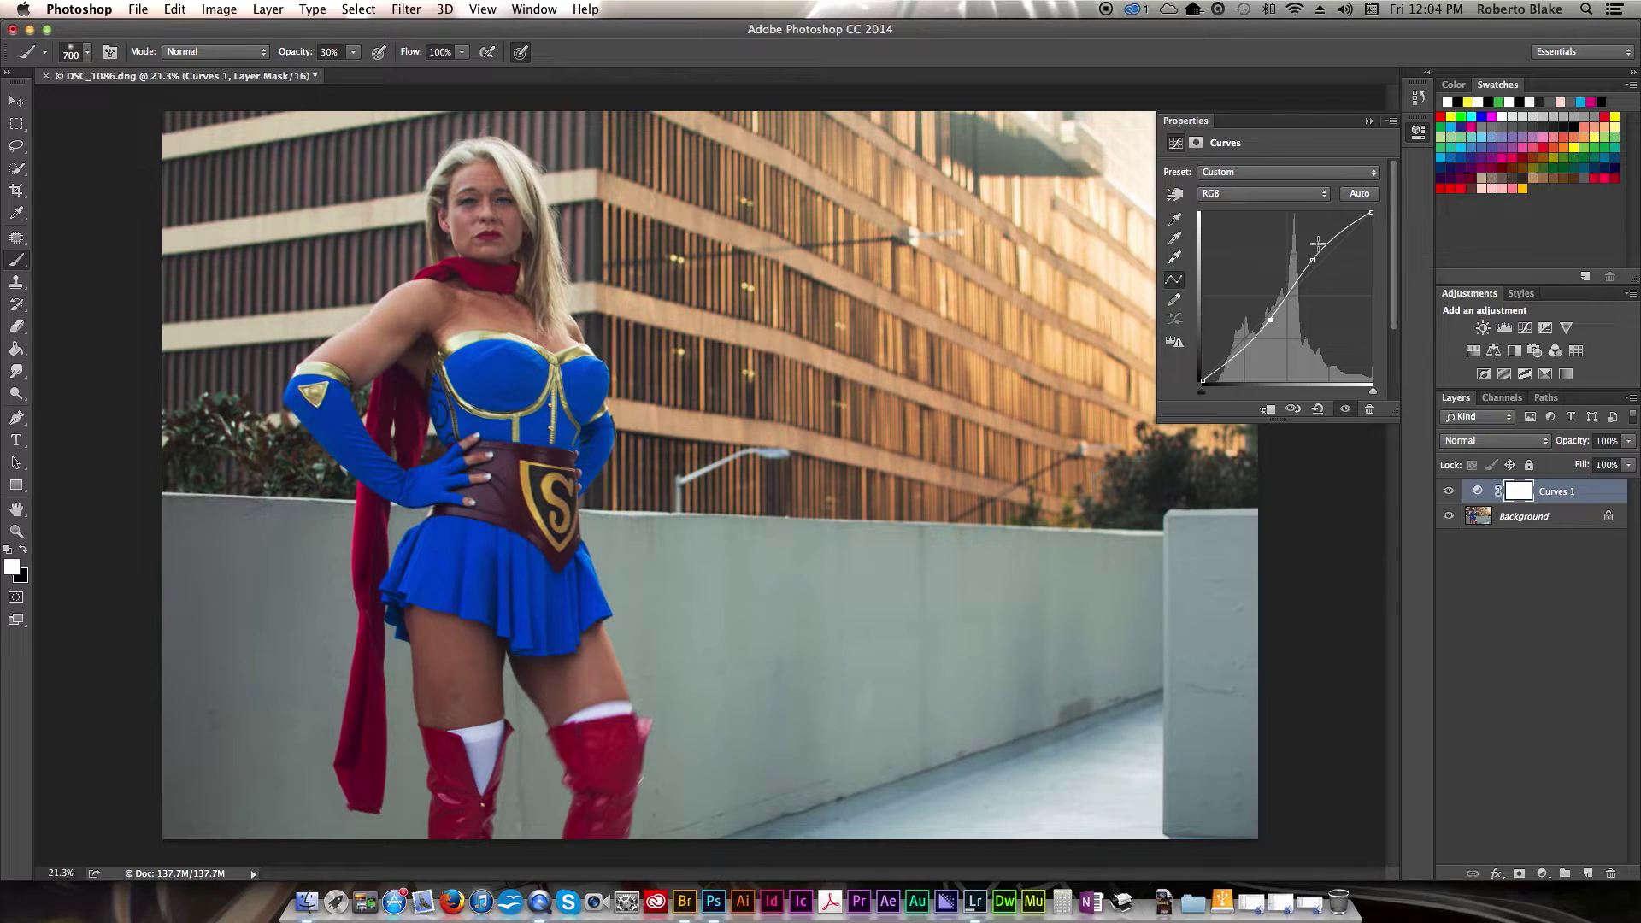
Raise a point on the Red channel curve to warm the photo.
click(1297, 194)
click(1286, 208)
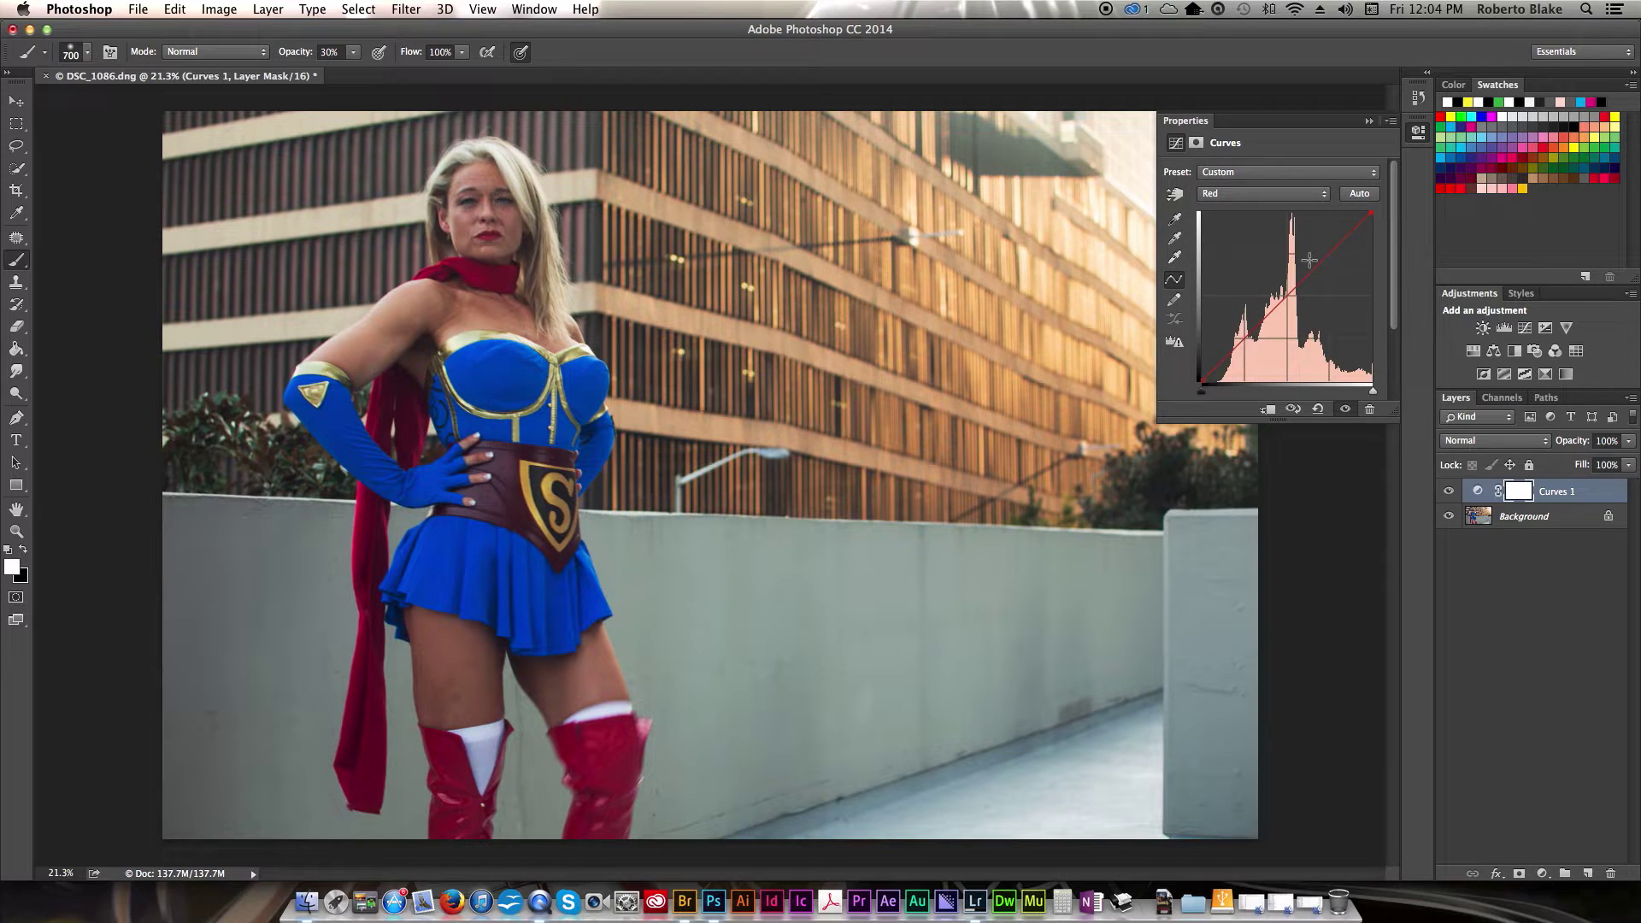
drag(1299, 280, 1279, 311)
click(1292, 195)
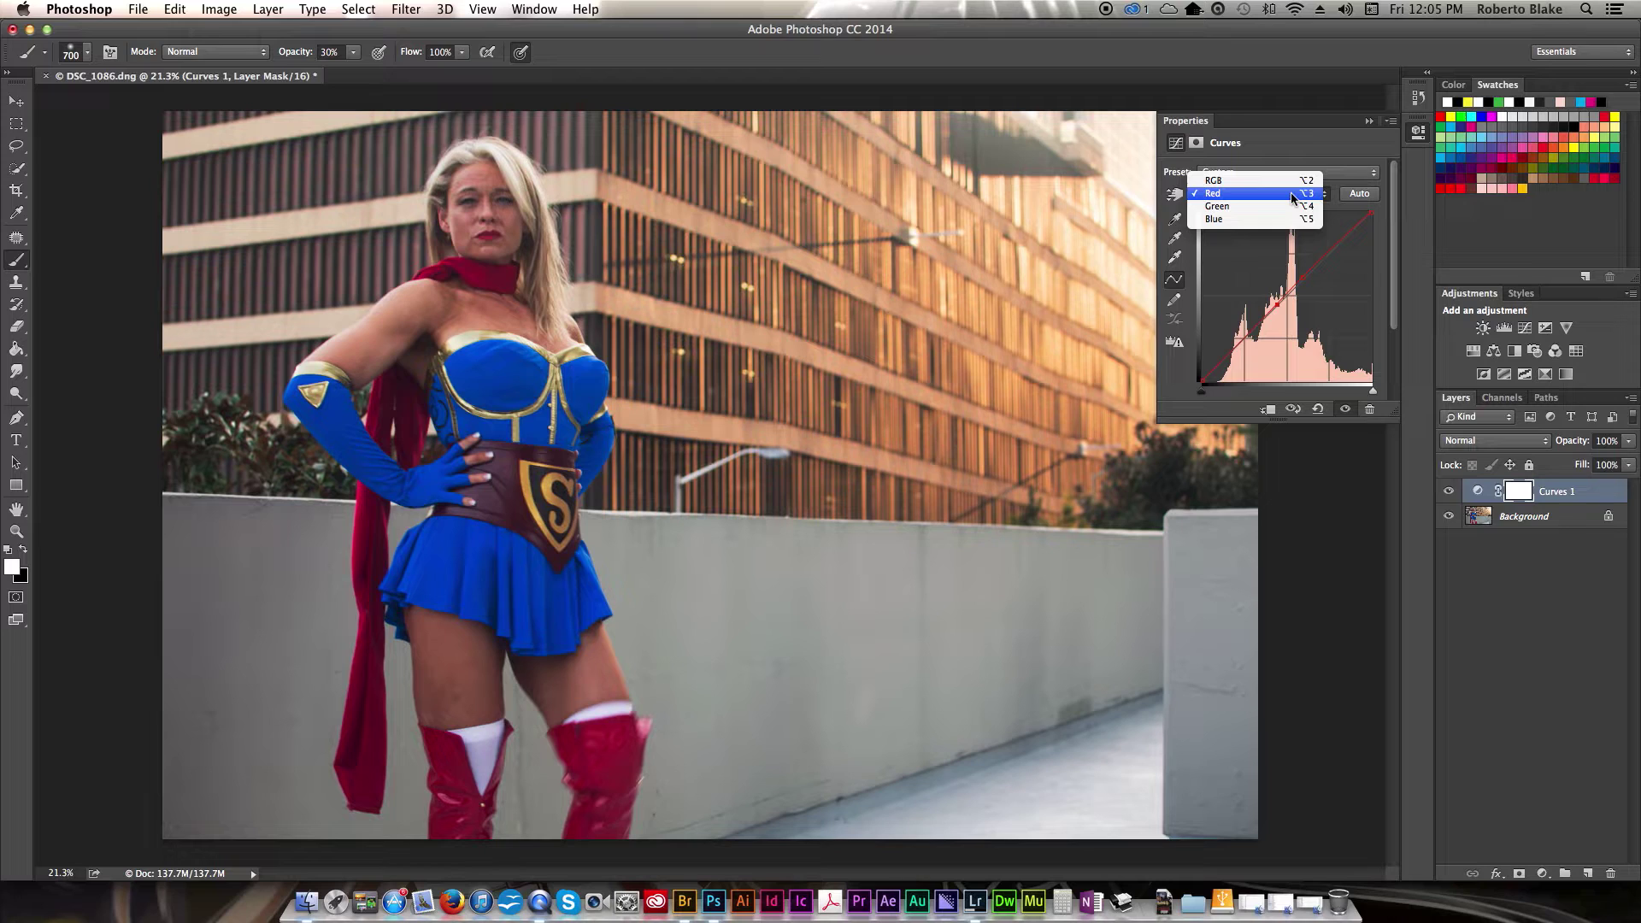
click(1292, 195)
click(1541, 873)
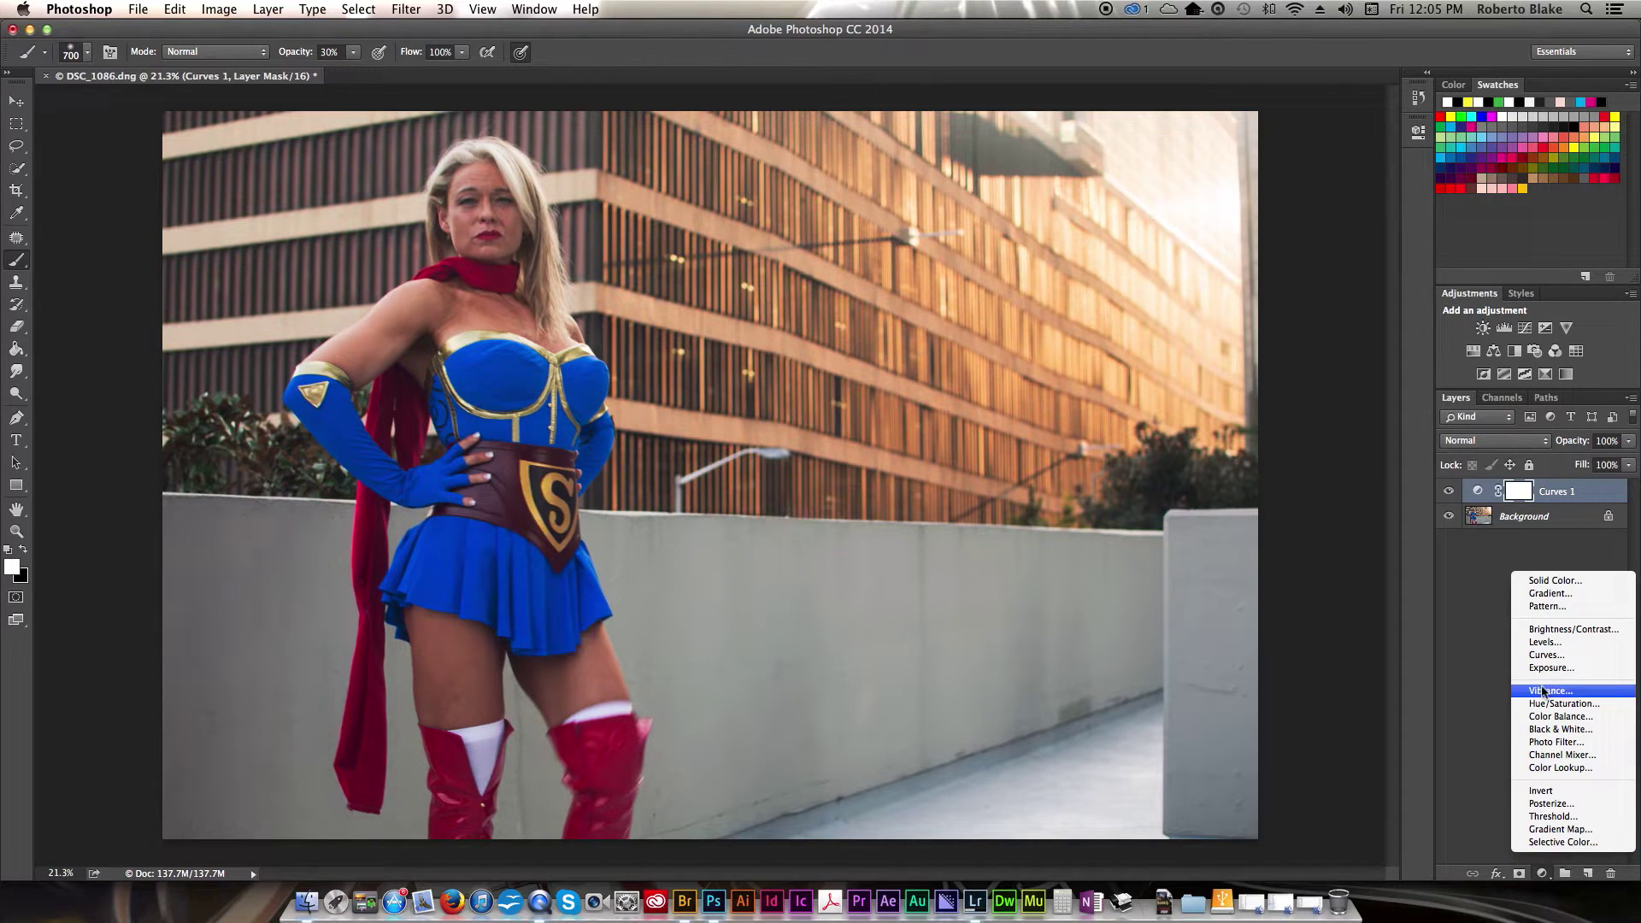
Add a Brightness/Contrast layer set to Brightness 13 and Contrast 45, then collapse Properties.
click(1545, 629)
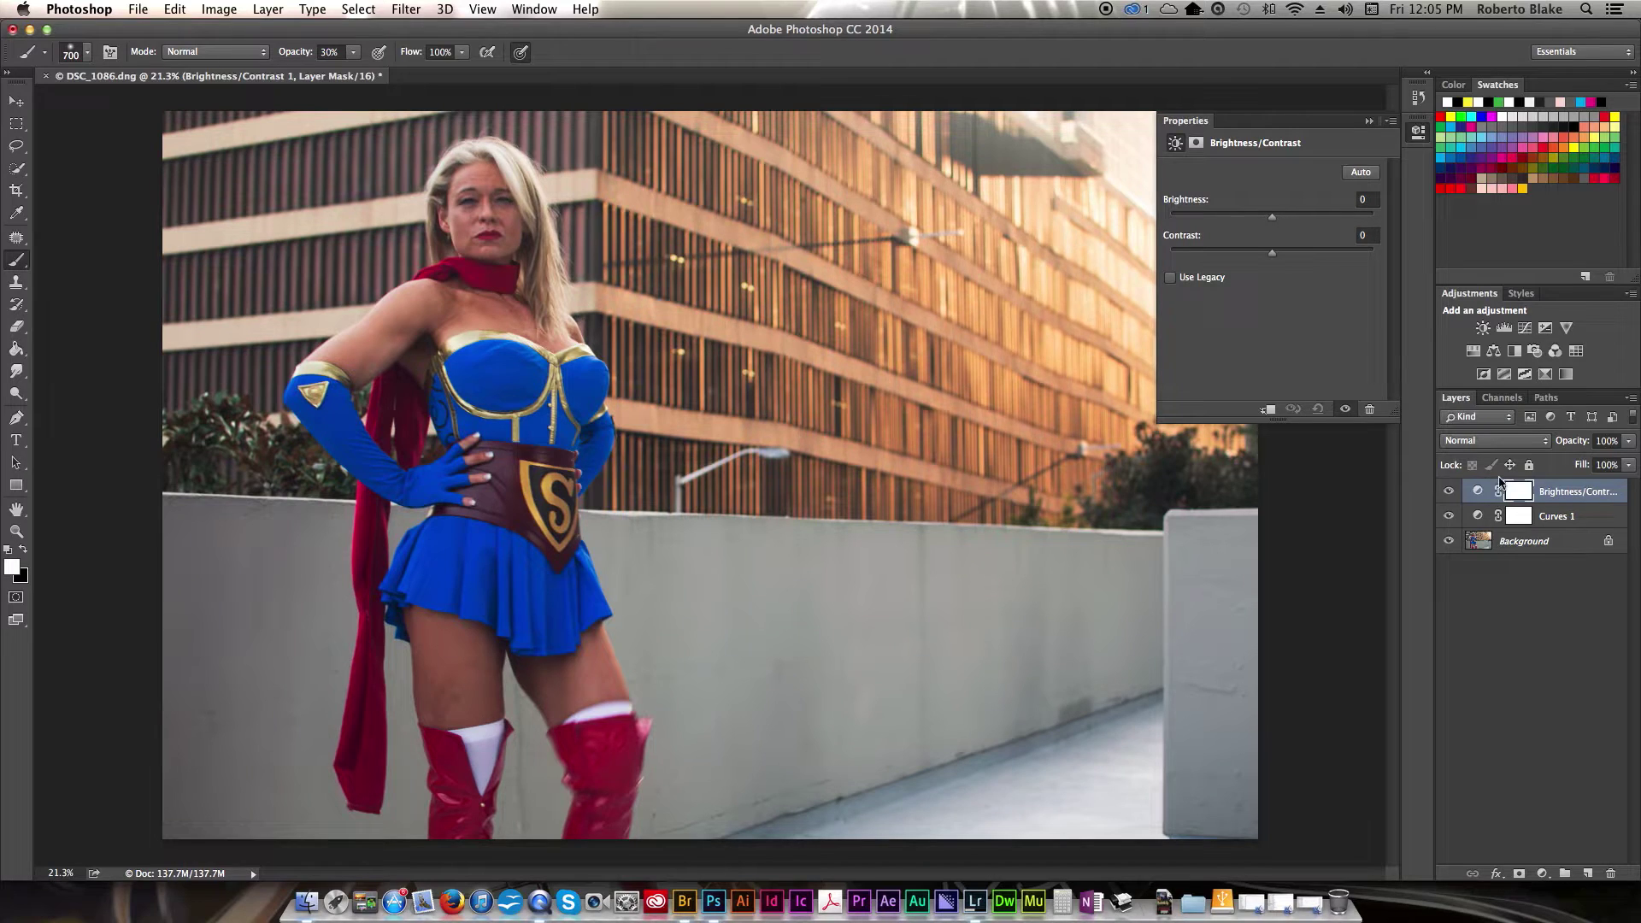
drag(1274, 219, 1318, 257)
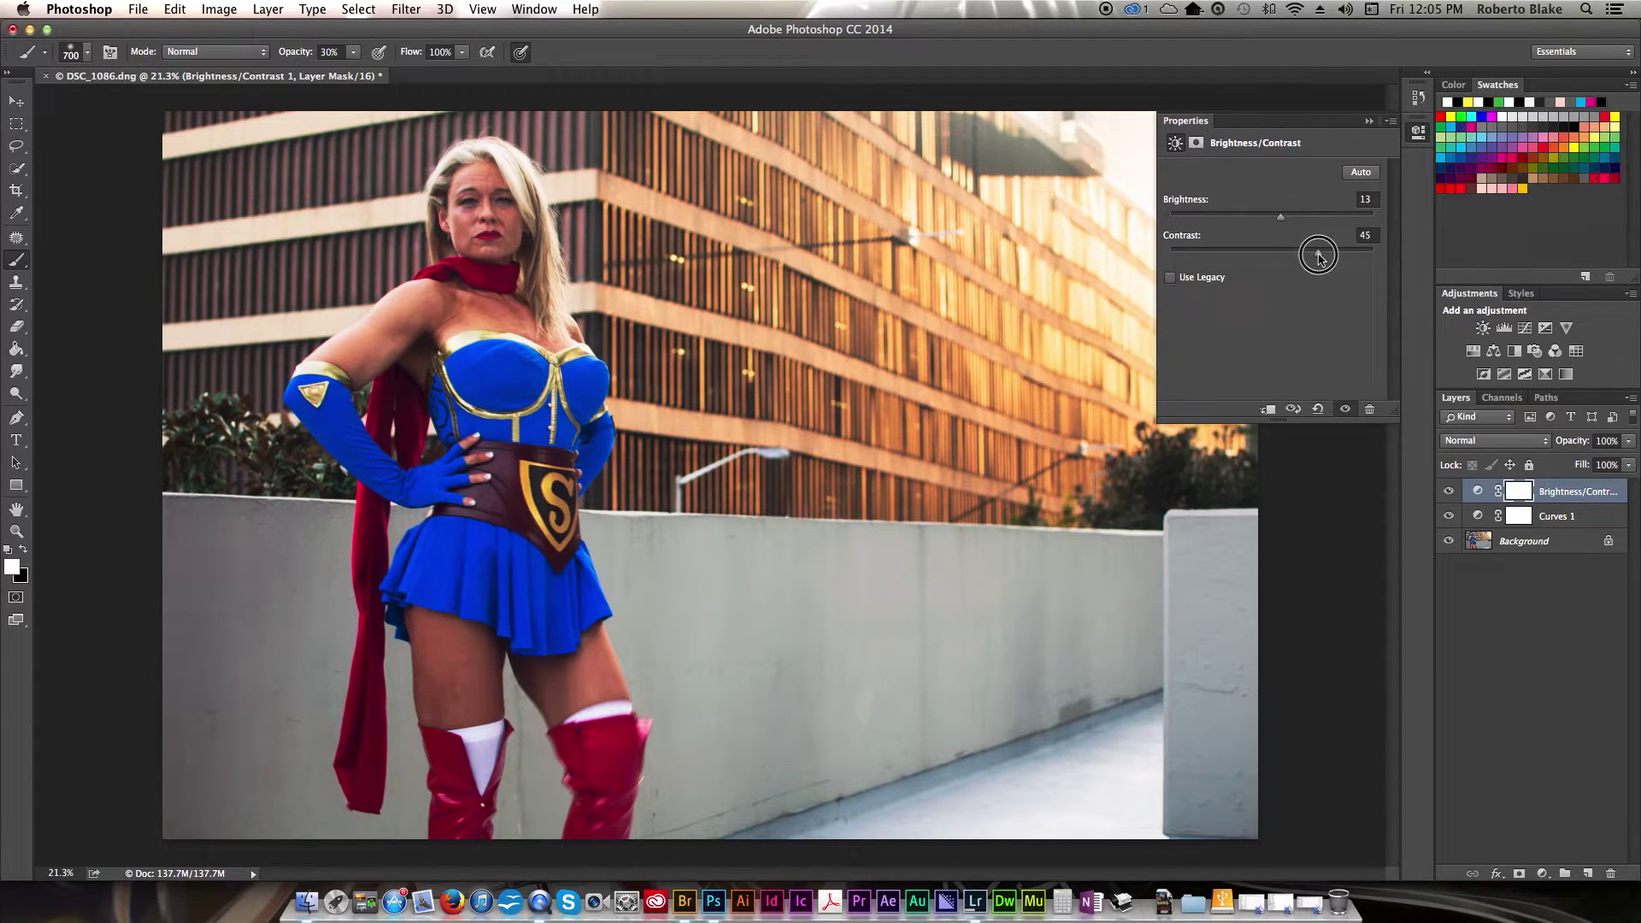
click(1368, 121)
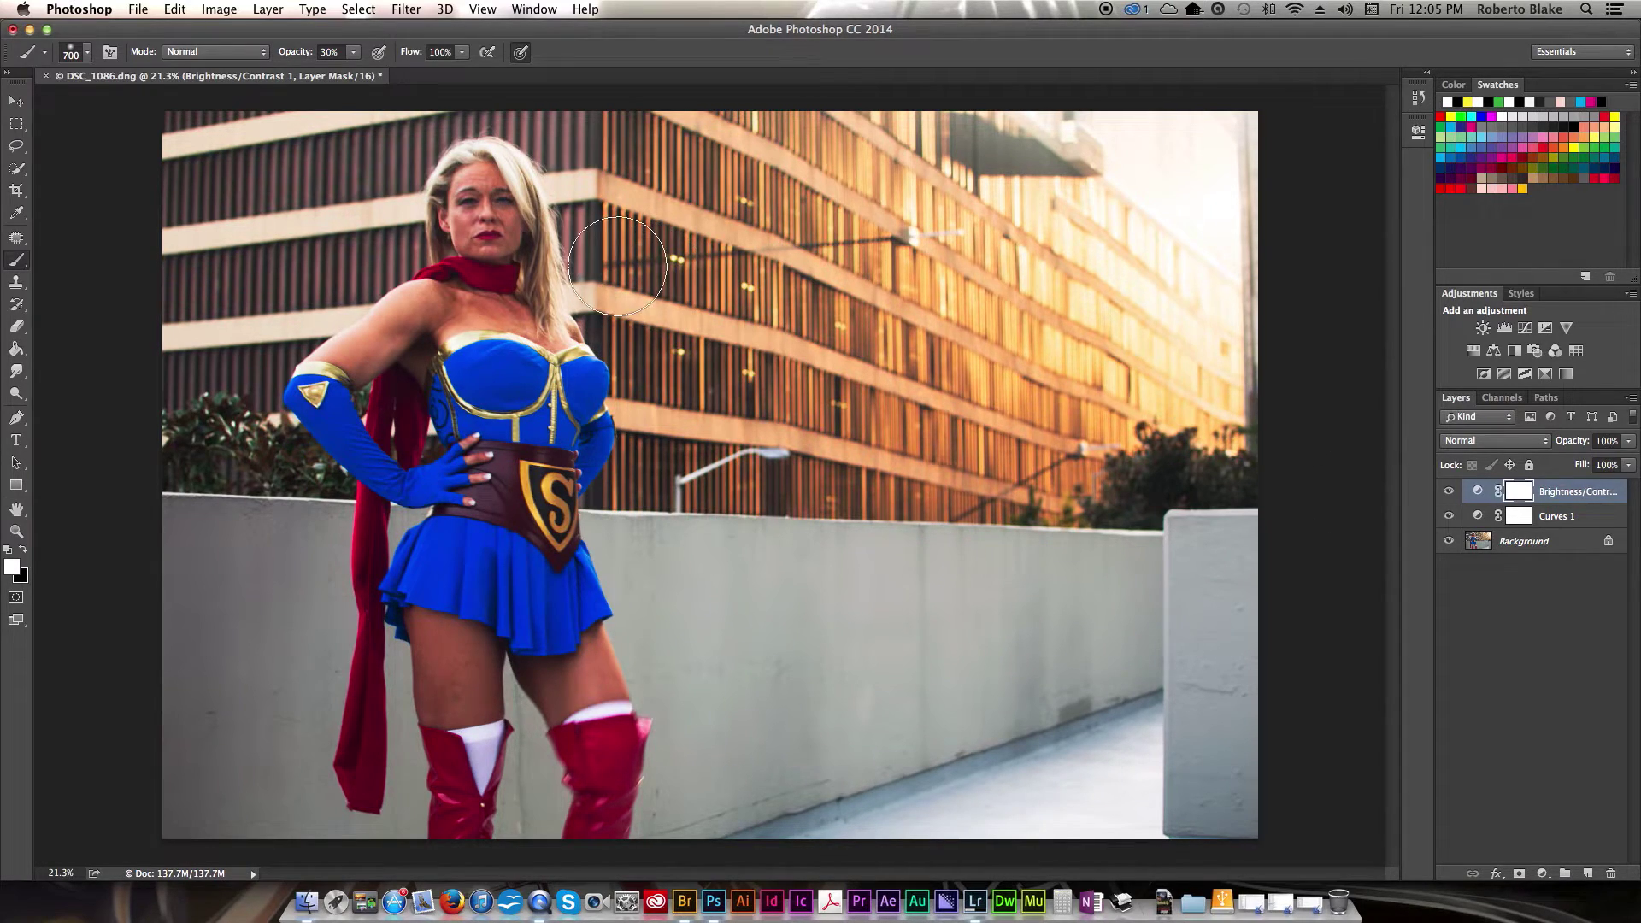
Zoom into the face and paint it out of the Brightness/Contrast mask with a 100 px black brush.
key(z)
mouse_move(407, 173)
mouse_down()
mouse_move(531, 282)
mouse_move(449, 239)
mouse_up()
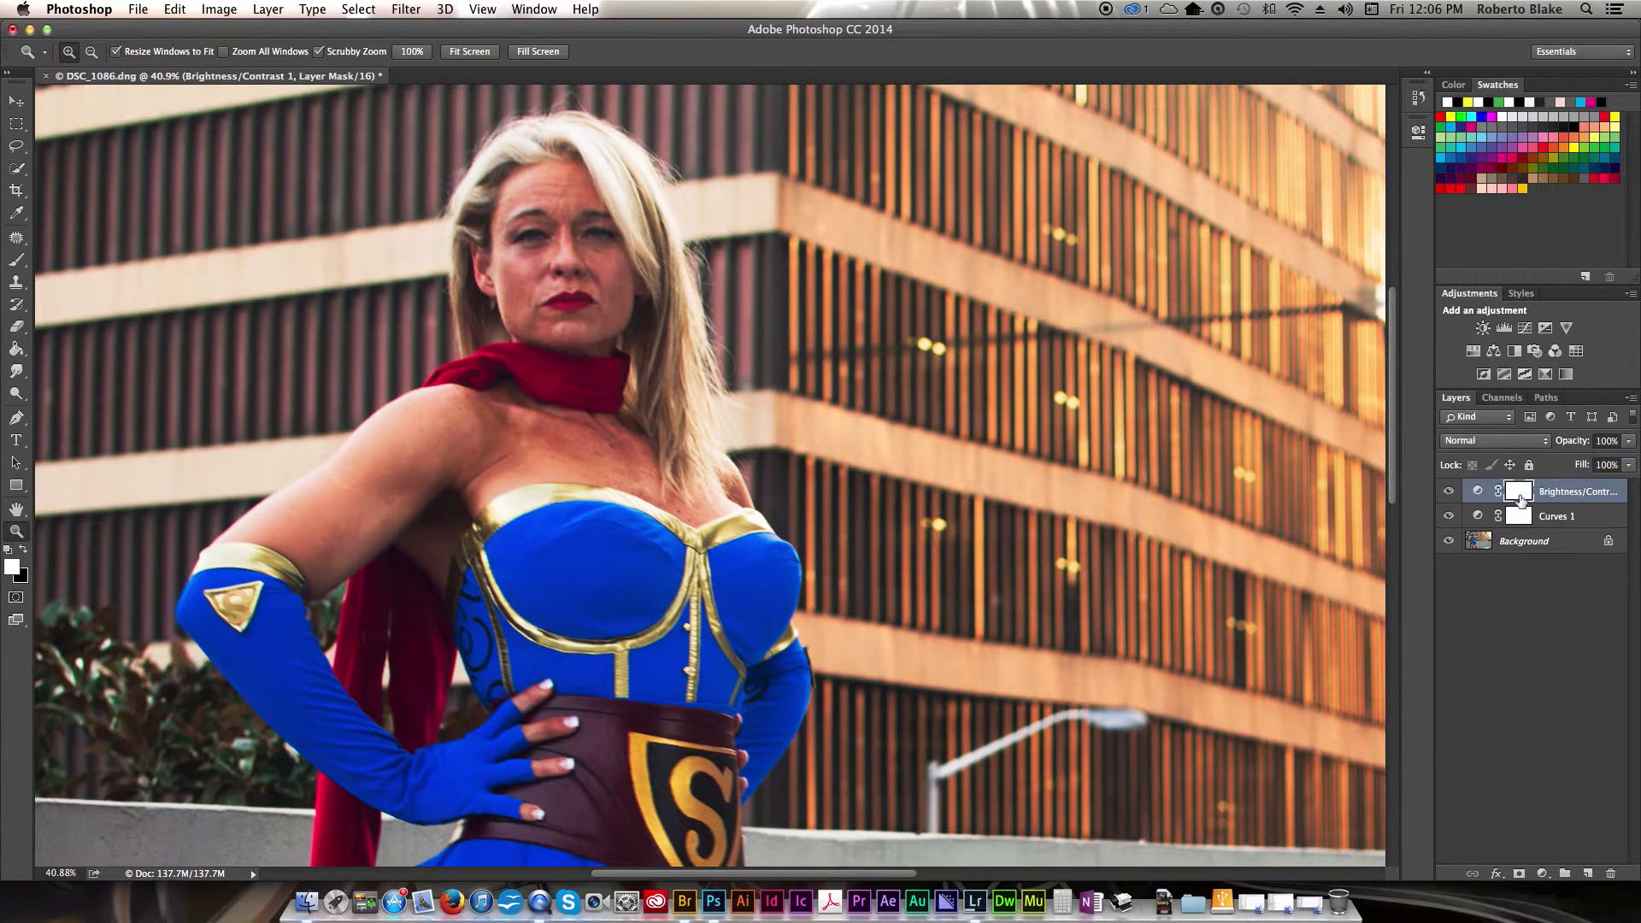
key(b)
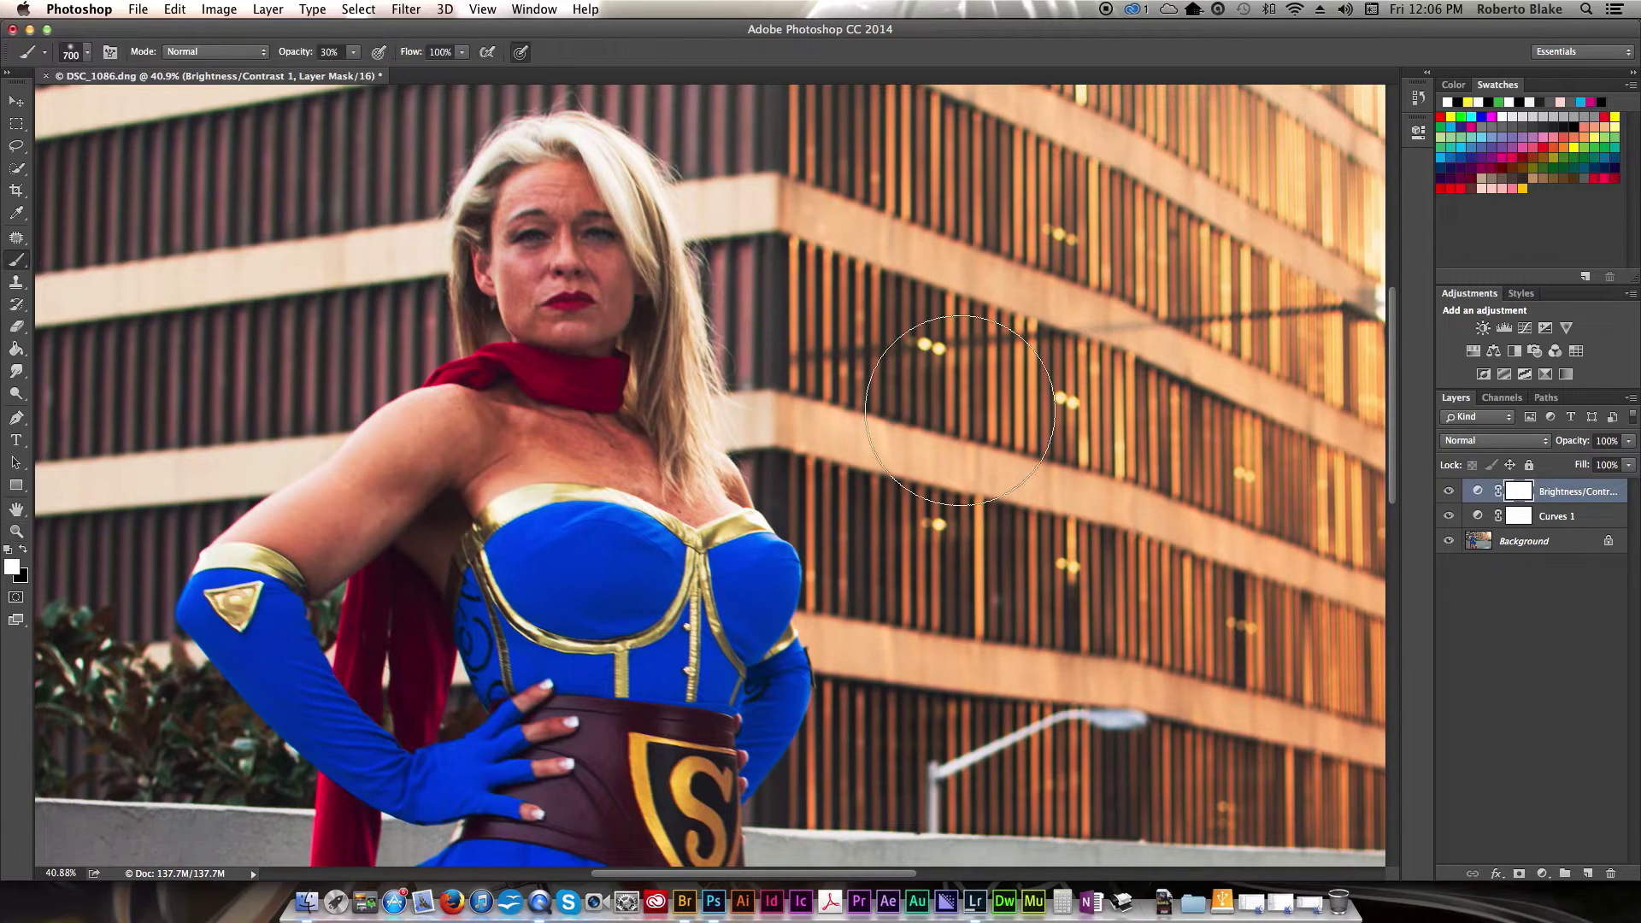
key(bracketleft)
key(bracketleft)
key(x)
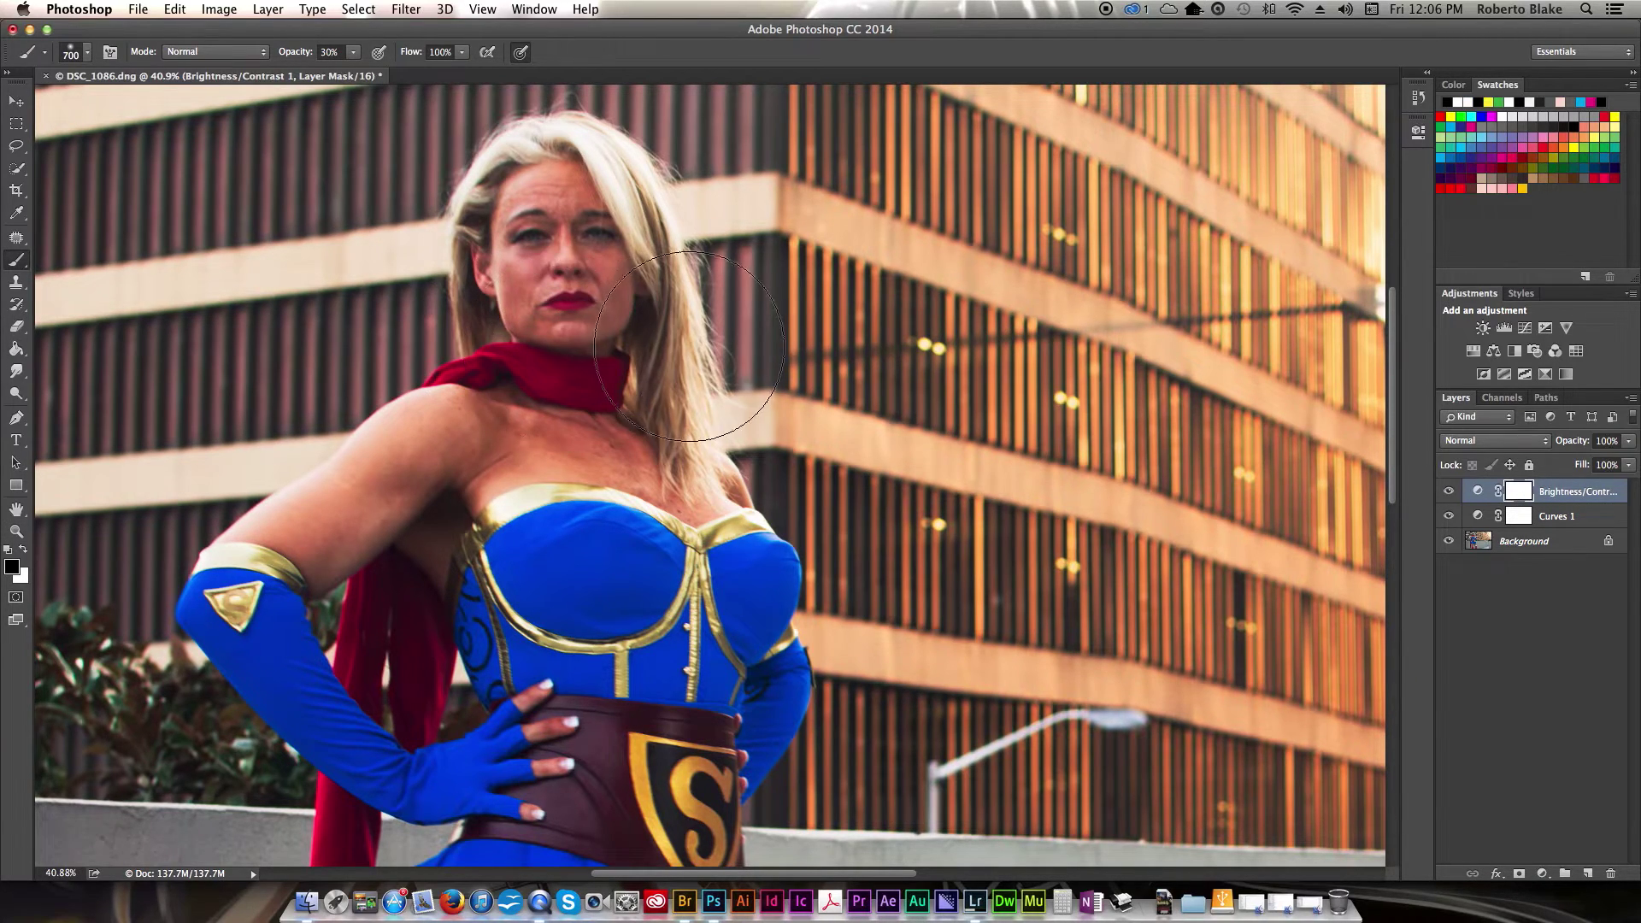
key(bracketleft)
key(bracketleft)
key(bracketleft)
key(bracketleft)
key(bracketleft)
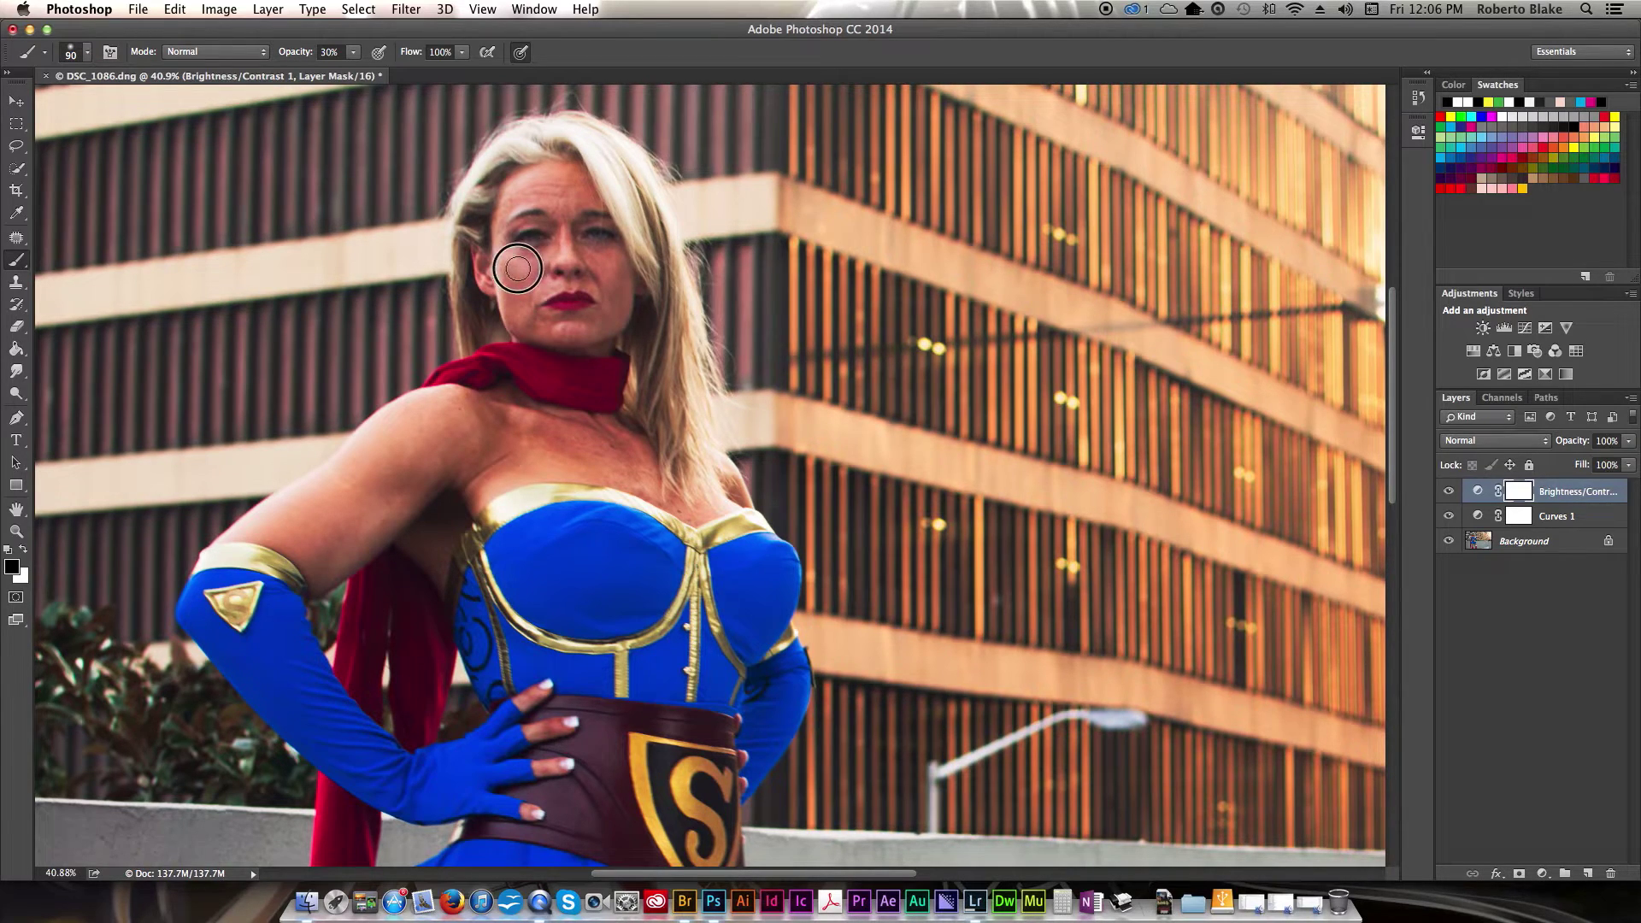
mouse_move(494, 233)
mouse_down()
mouse_move(540, 193)
mouse_move(581, 212)
mouse_move(563, 192)
mouse_move(576, 188)
mouse_move(527, 179)
mouse_move(525, 195)
mouse_move(615, 258)
mouse_move(621, 276)
mouse_move(524, 241)
mouse_move(583, 241)
mouse_move(603, 277)
mouse_move(577, 244)
mouse_move(541, 261)
mouse_move(590, 273)
mouse_move(607, 254)
mouse_move(623, 312)
mouse_move(530, 323)
mouse_up()
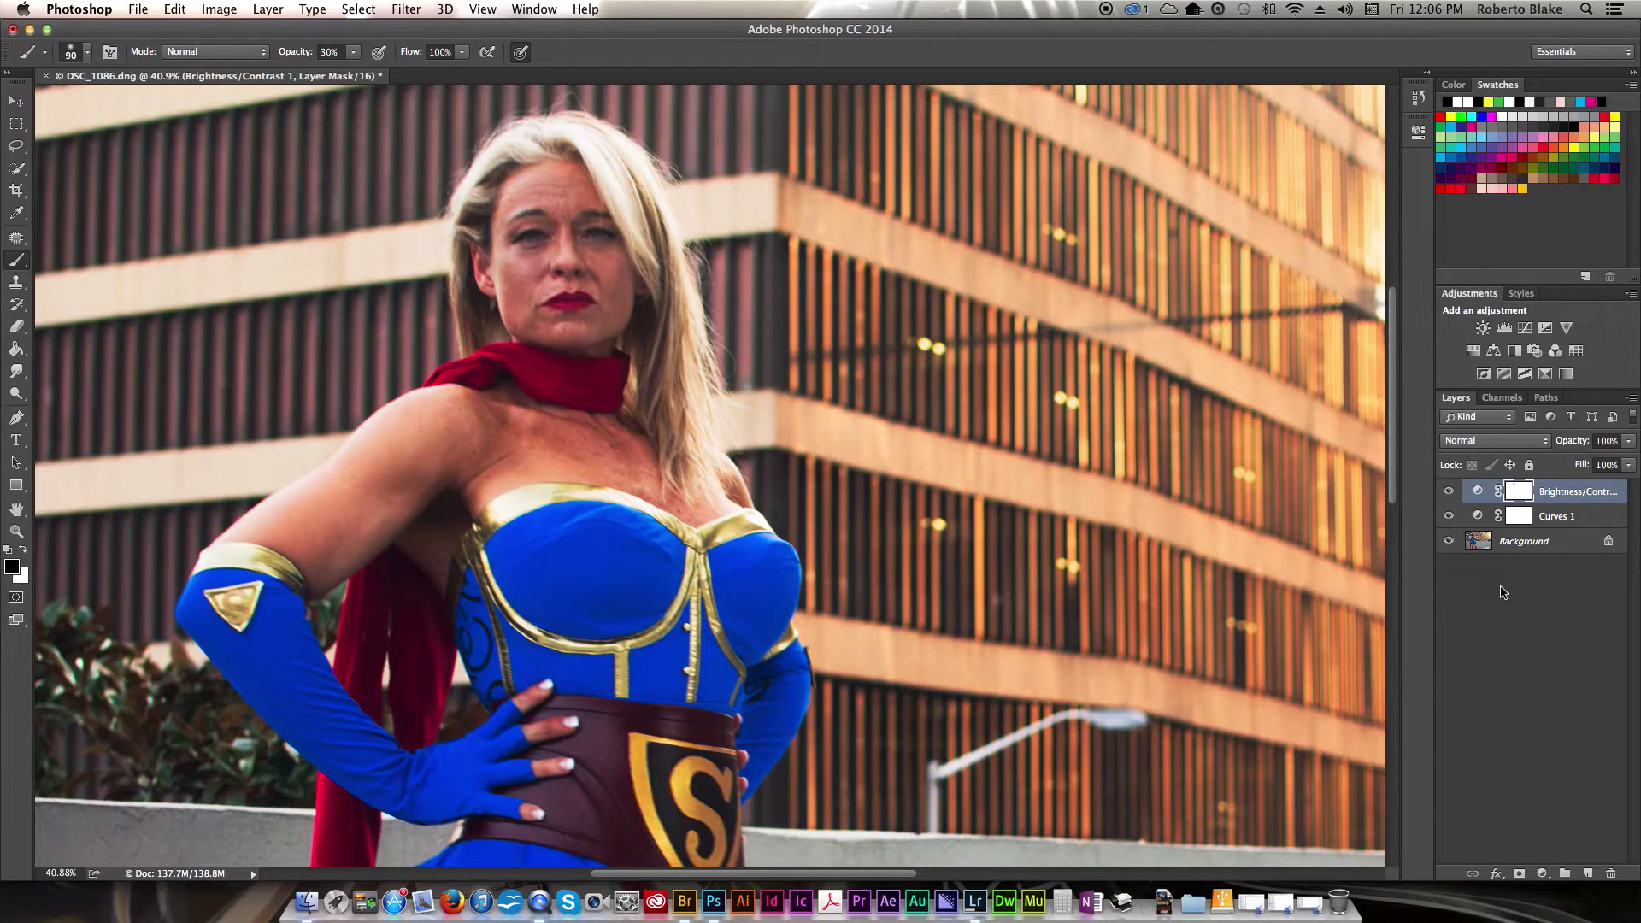
key(super+0)
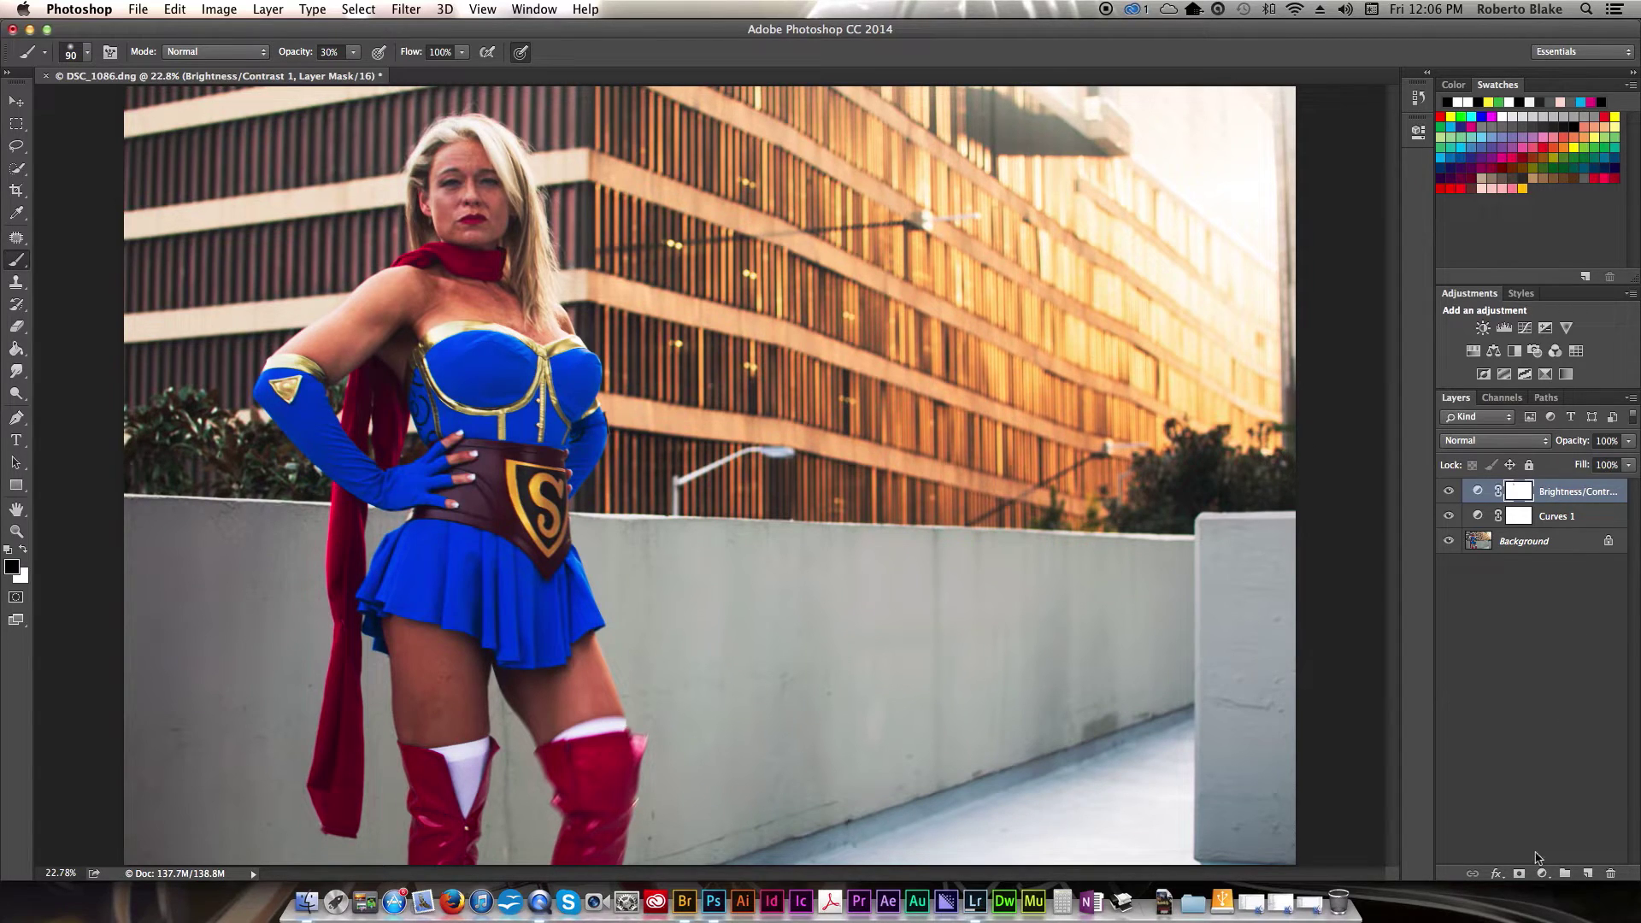
Add a Levels layer with input levels 18, 1.29 and 240, then collapse Properties.
click(1542, 873)
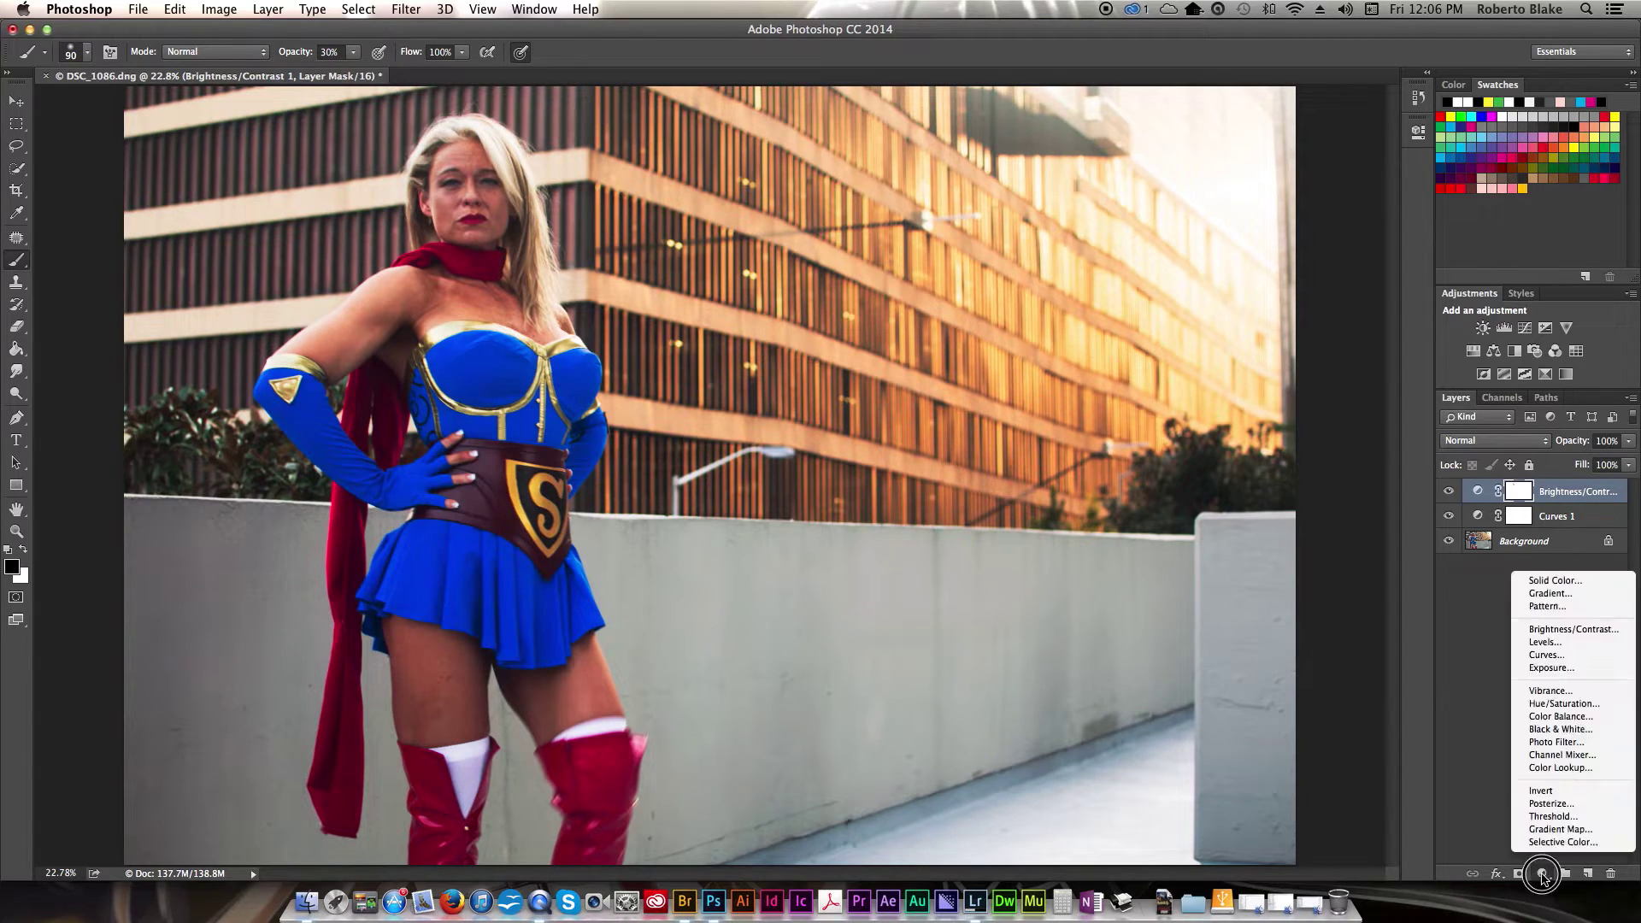
click(1579, 644)
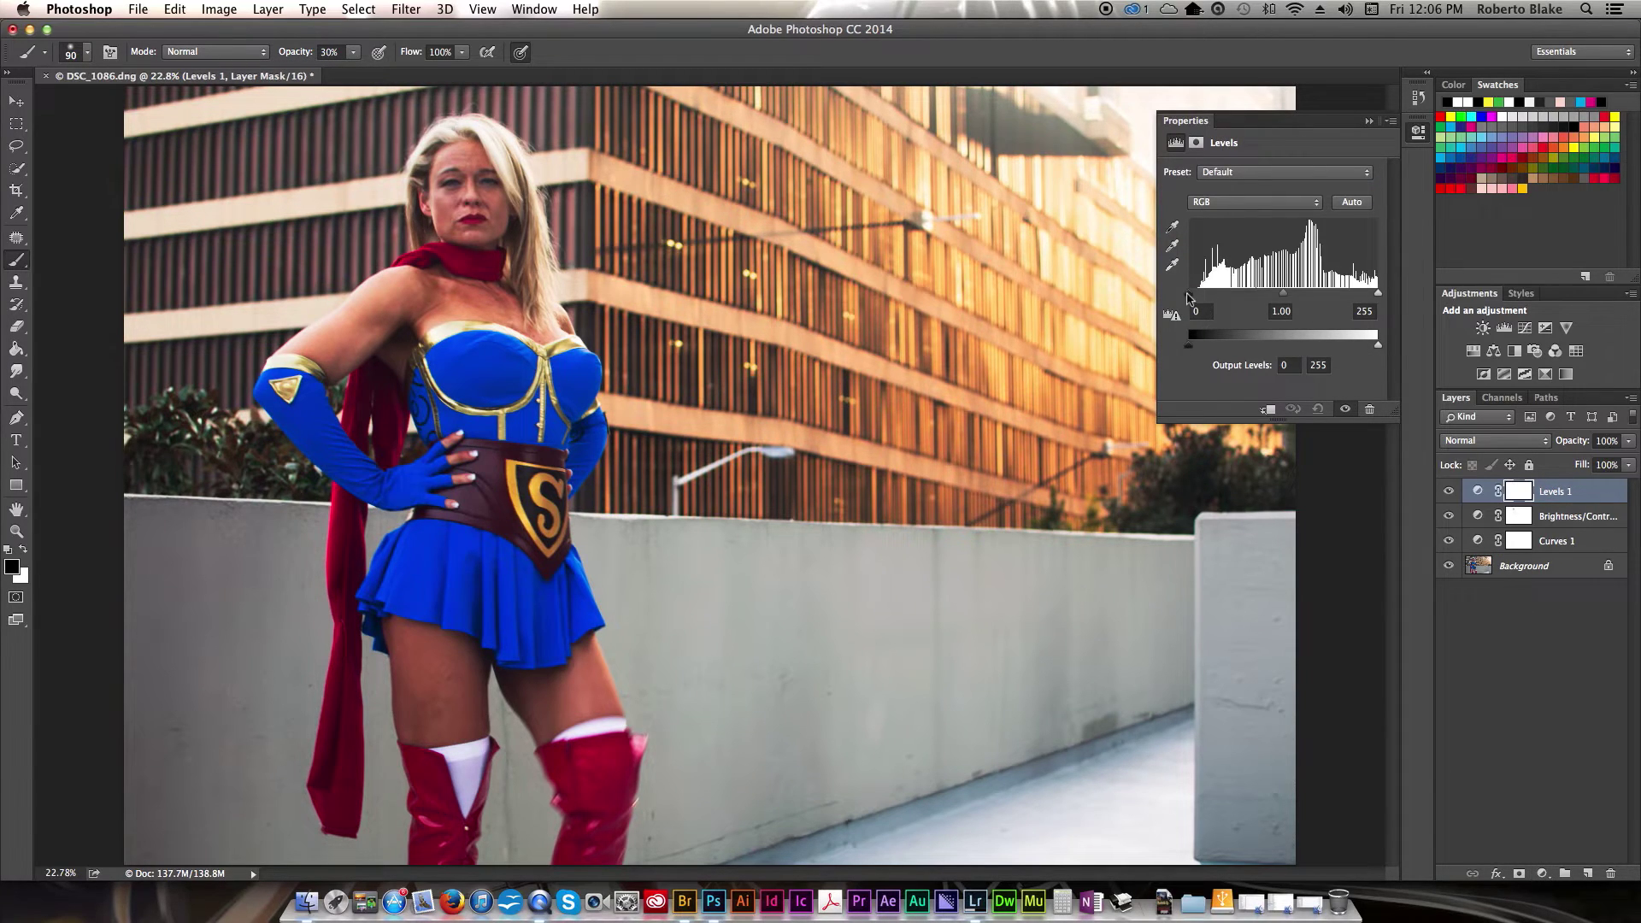
drag(1192, 294, 1271, 297)
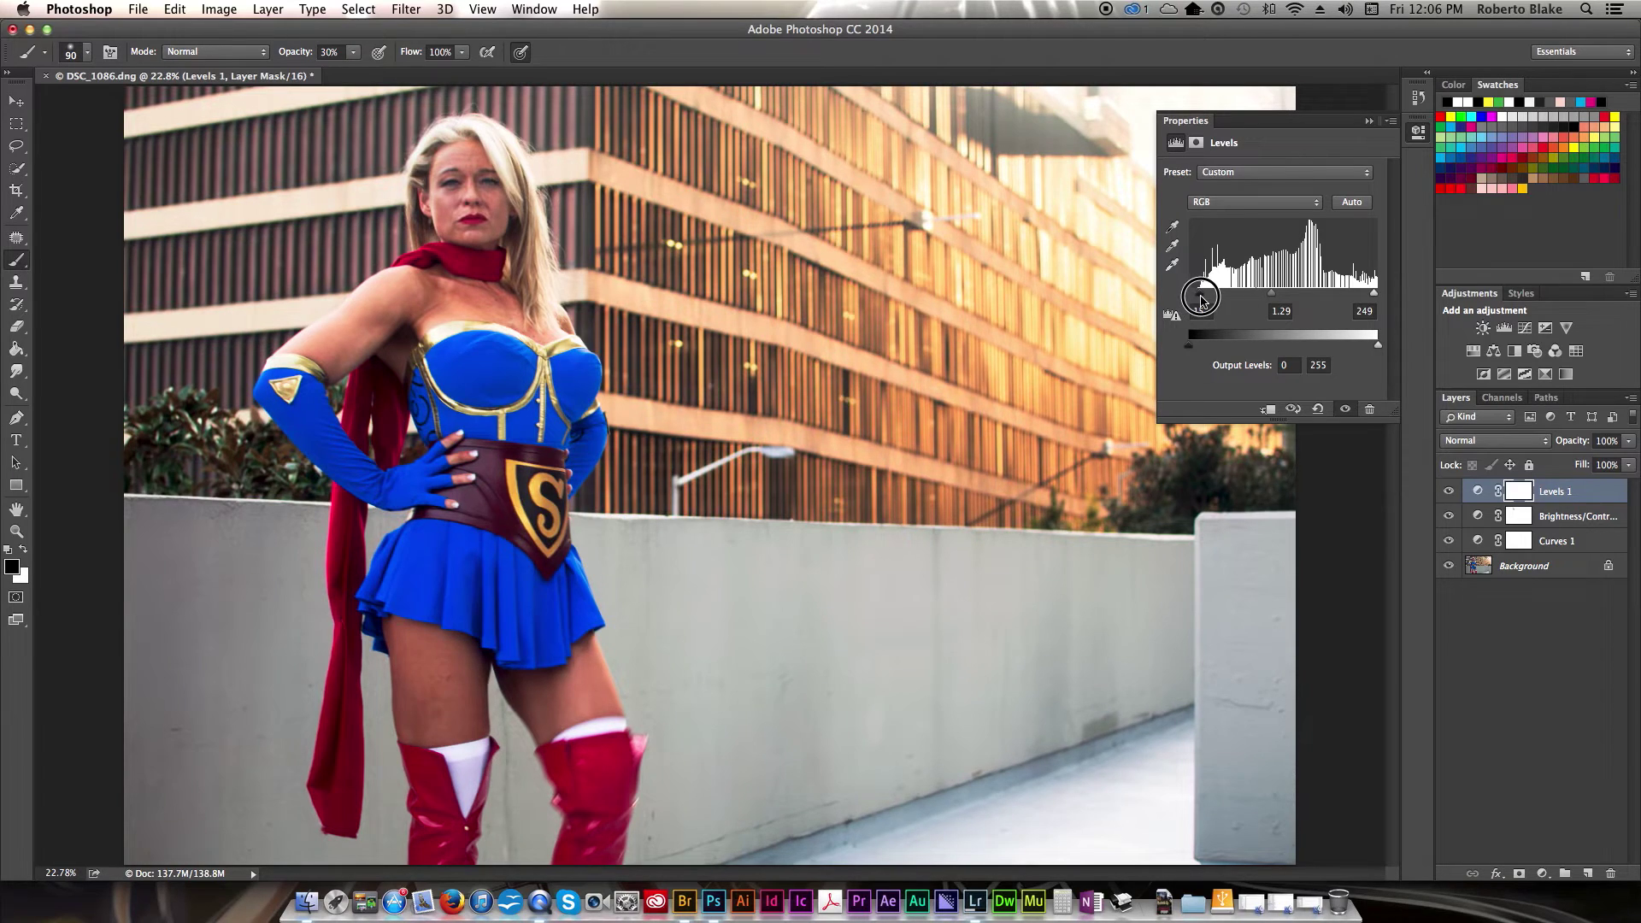
click(1201, 299)
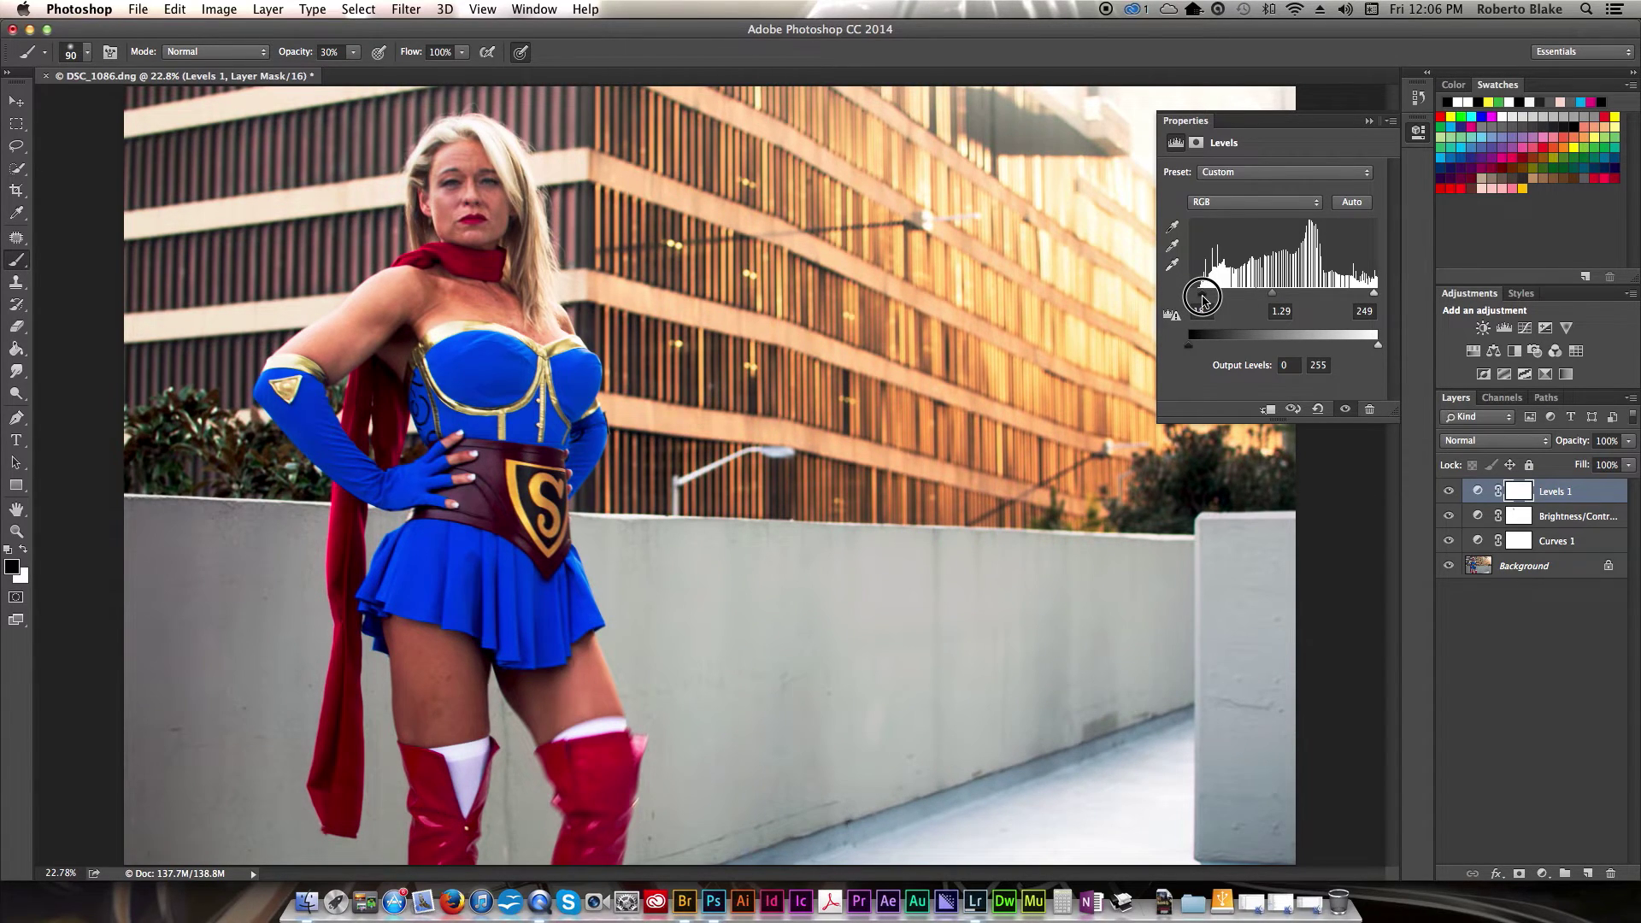
drag(1374, 297, 1367, 296)
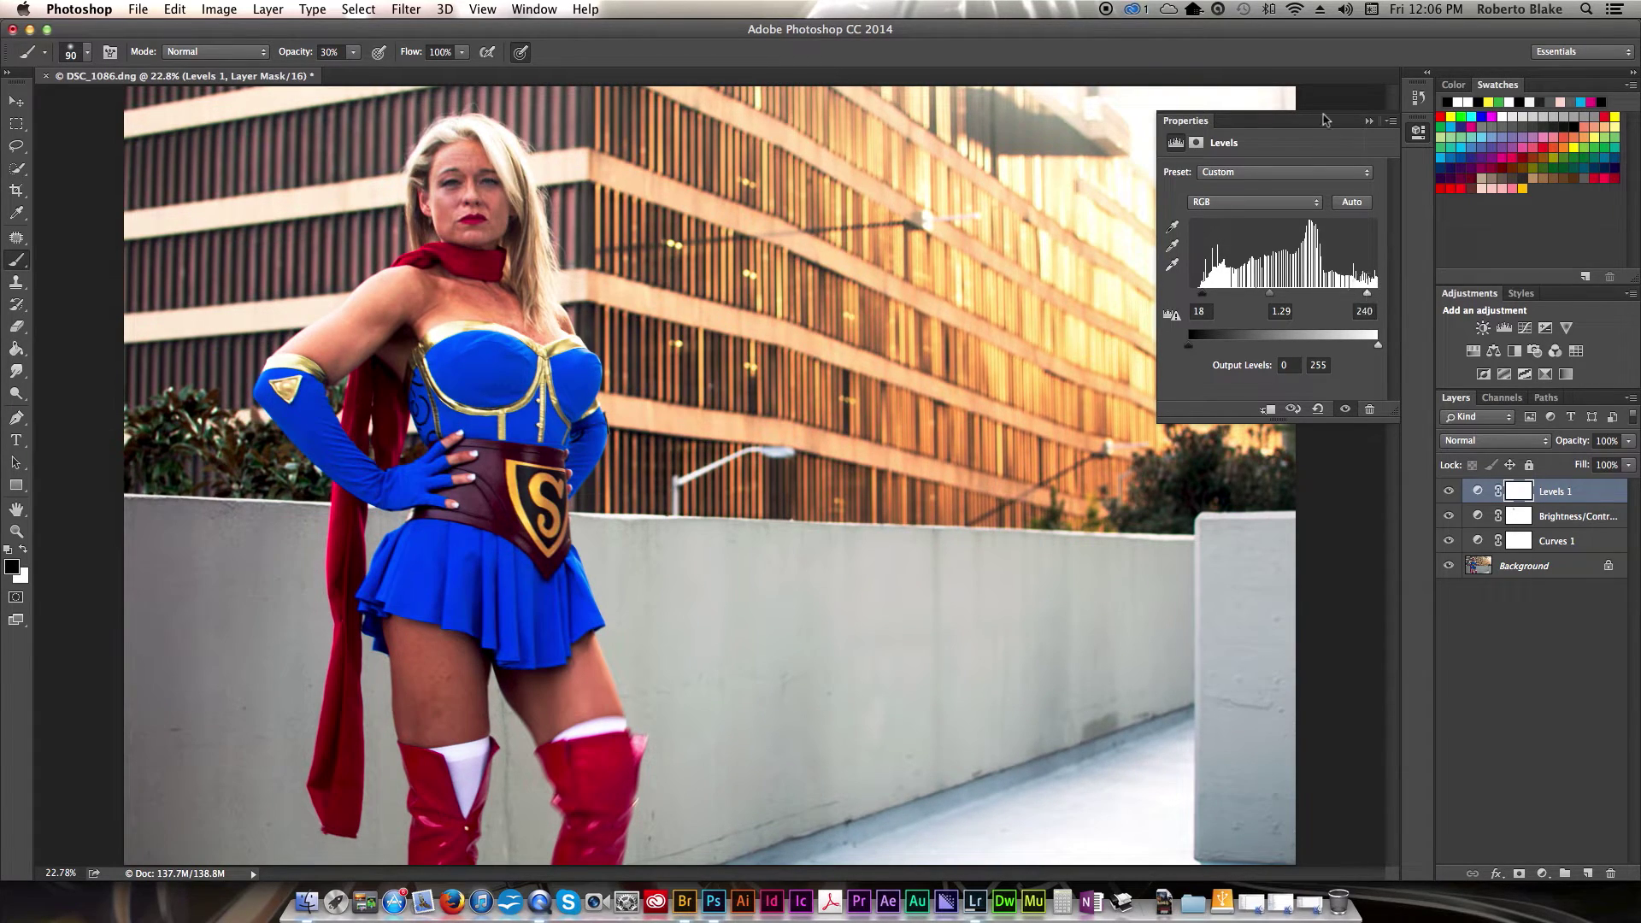
click(1369, 121)
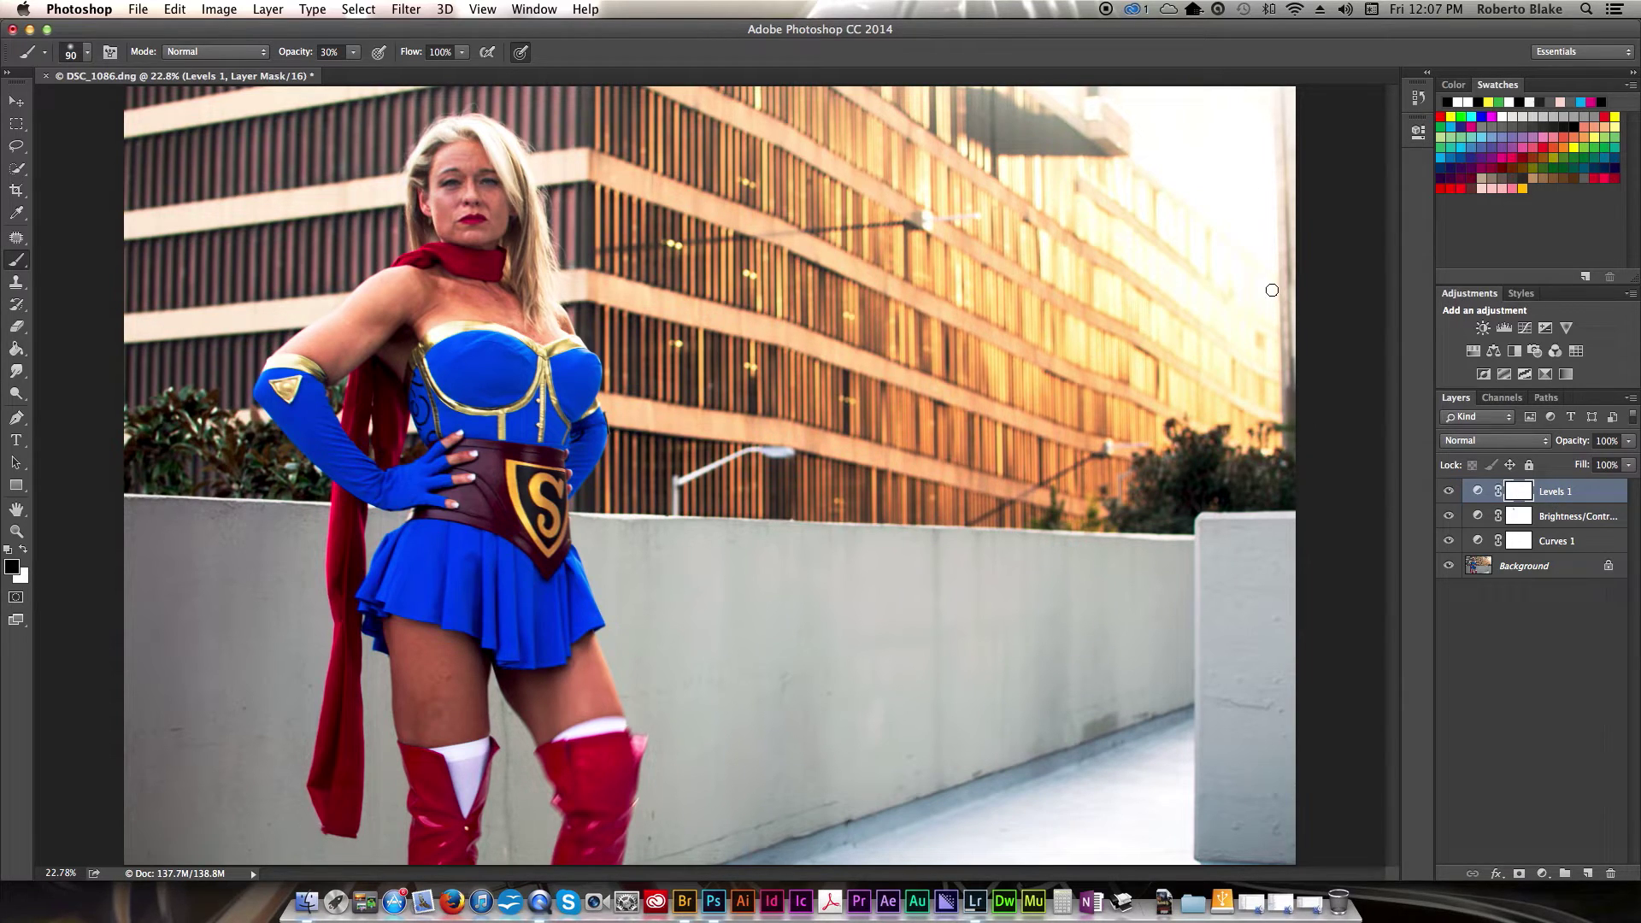
Paint the bright upper-right building out of the Brightness/Contrast mask with an enlarged brush.
key(bracketright)
key(bracketright)
key(bracketright)
key(bracketright)
key(bracketright)
key(bracketright)
key(bracketright)
key(bracketright)
key(bracketright)
key(bracketright)
key(bracketright)
key(bracketright)
key(bracketright)
key(bracketright)
key(bracketright)
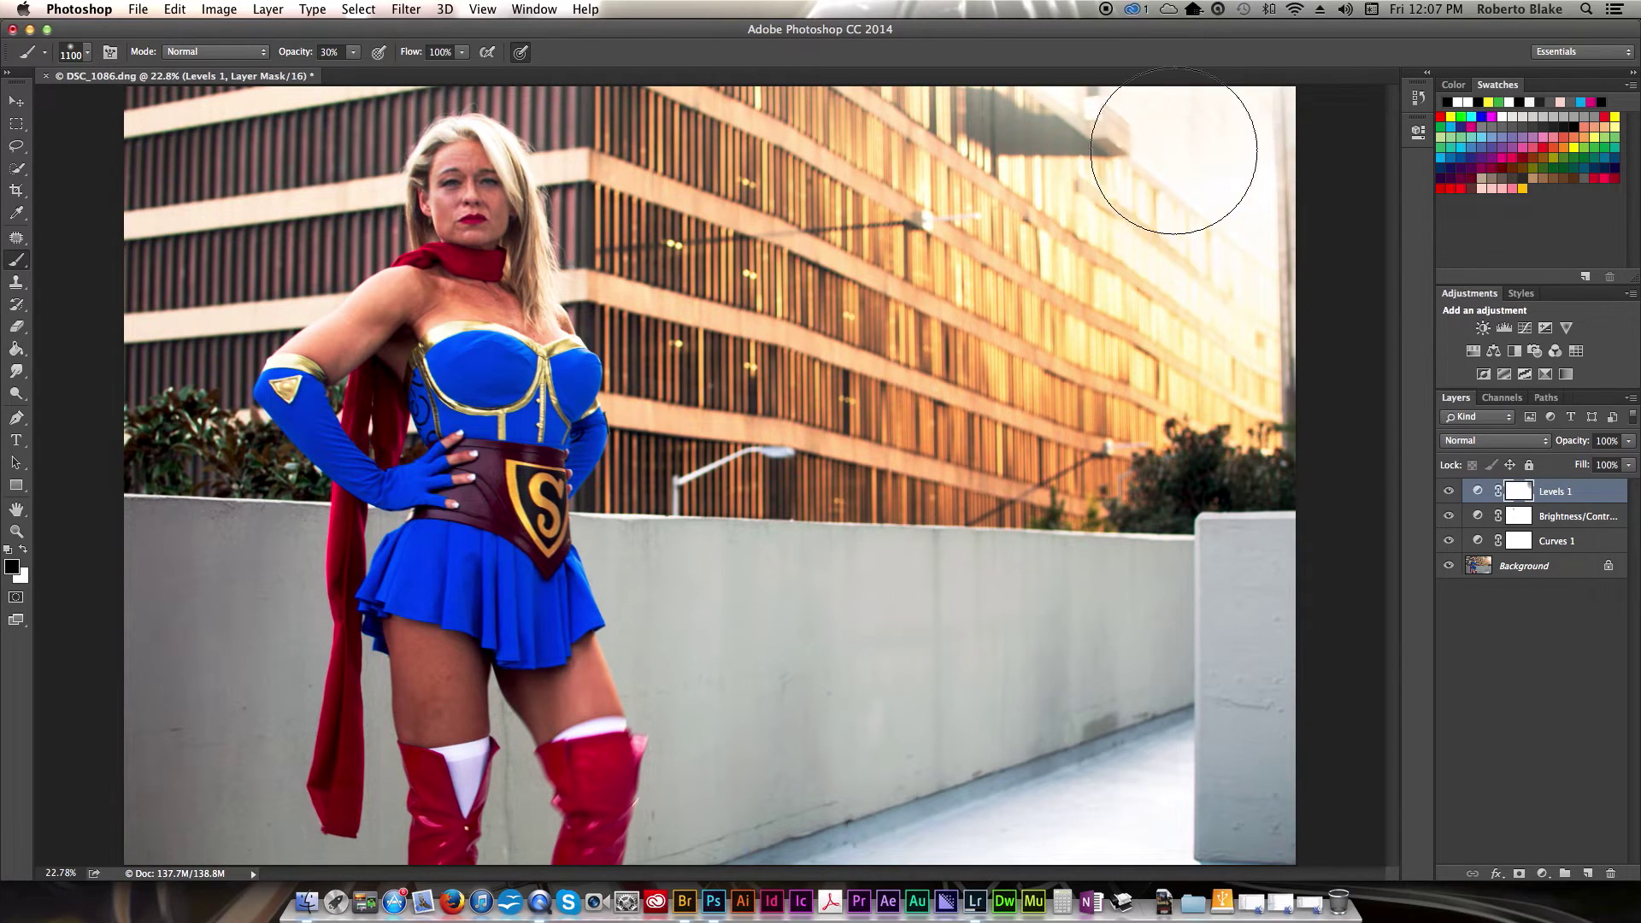
click(1518, 518)
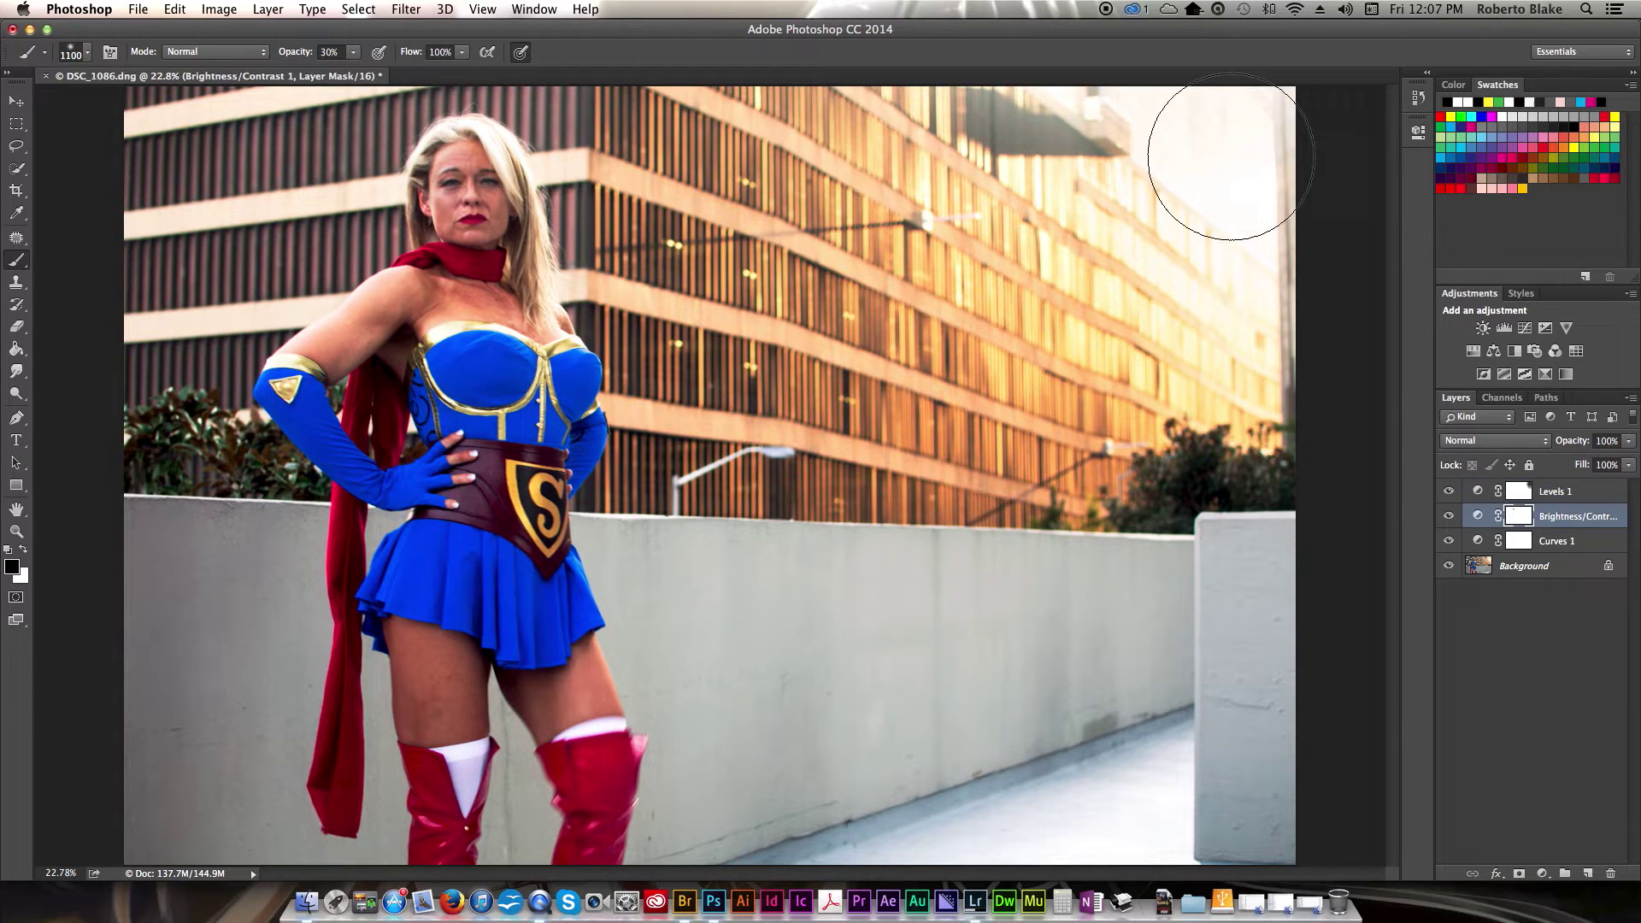
mouse_move(1260, 201)
mouse_down()
mouse_move(1229, 126)
mouse_move(1258, 133)
mouse_move(1233, 106)
mouse_move(1270, 250)
mouse_move(1247, 147)
mouse_move(1253, 225)
mouse_move(1264, 146)
mouse_move(1259, 174)
mouse_move(1243, 122)
mouse_move(1239, 144)
mouse_move(1179, 92)
mouse_up()
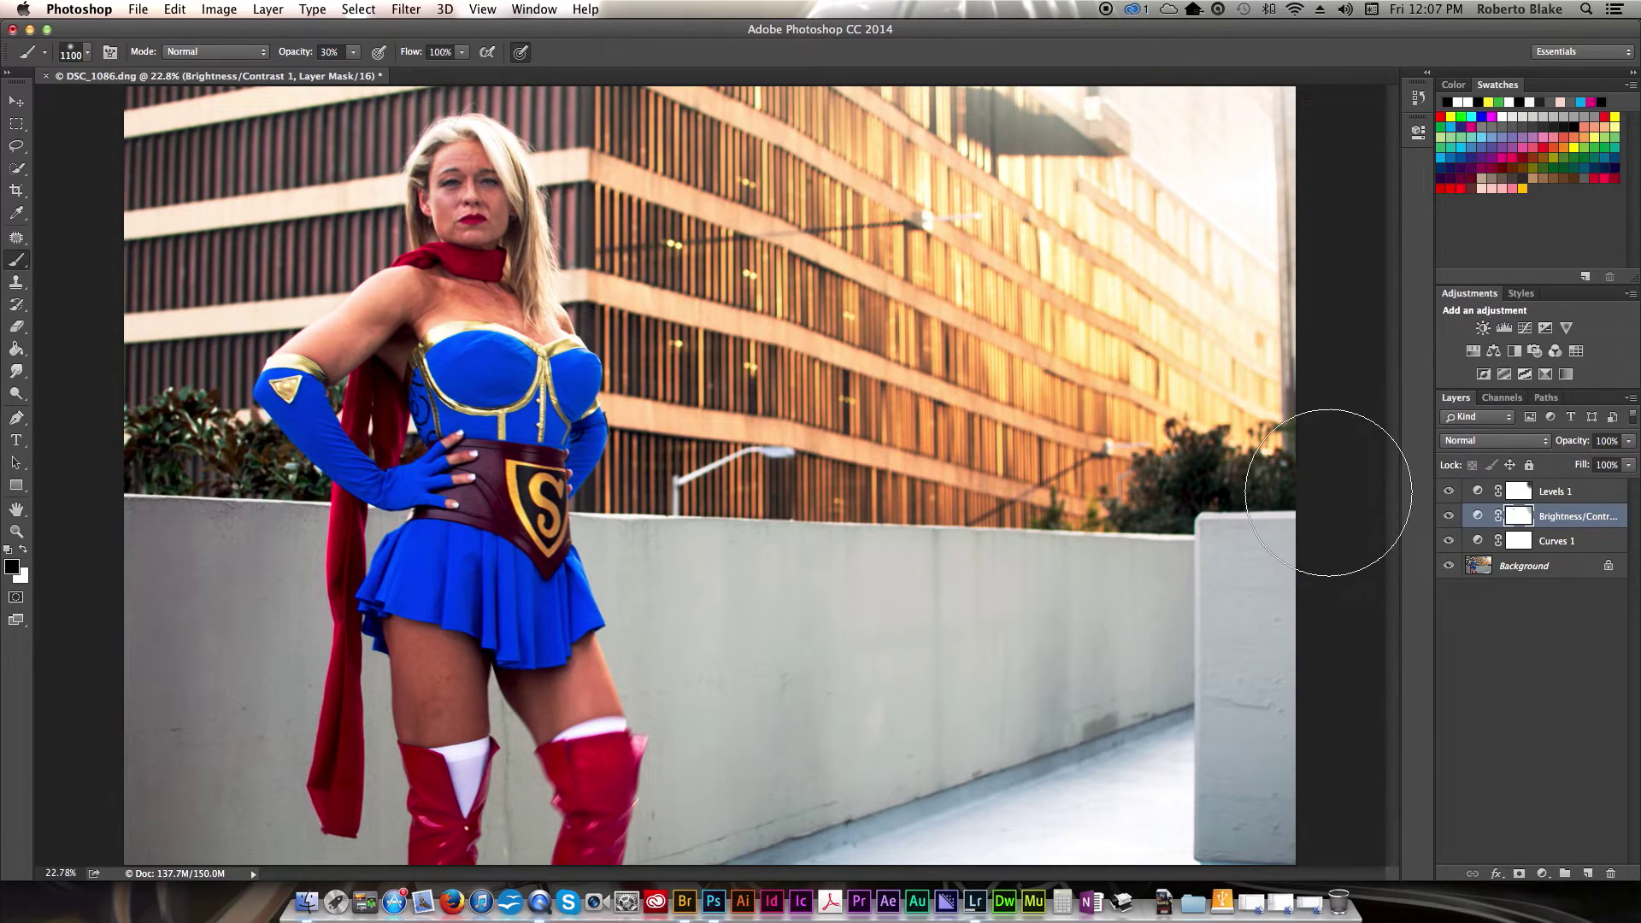
Mask Levels off the upper-right edge at 100% brush opacity and turn off Show Transform Controls.
key(0)
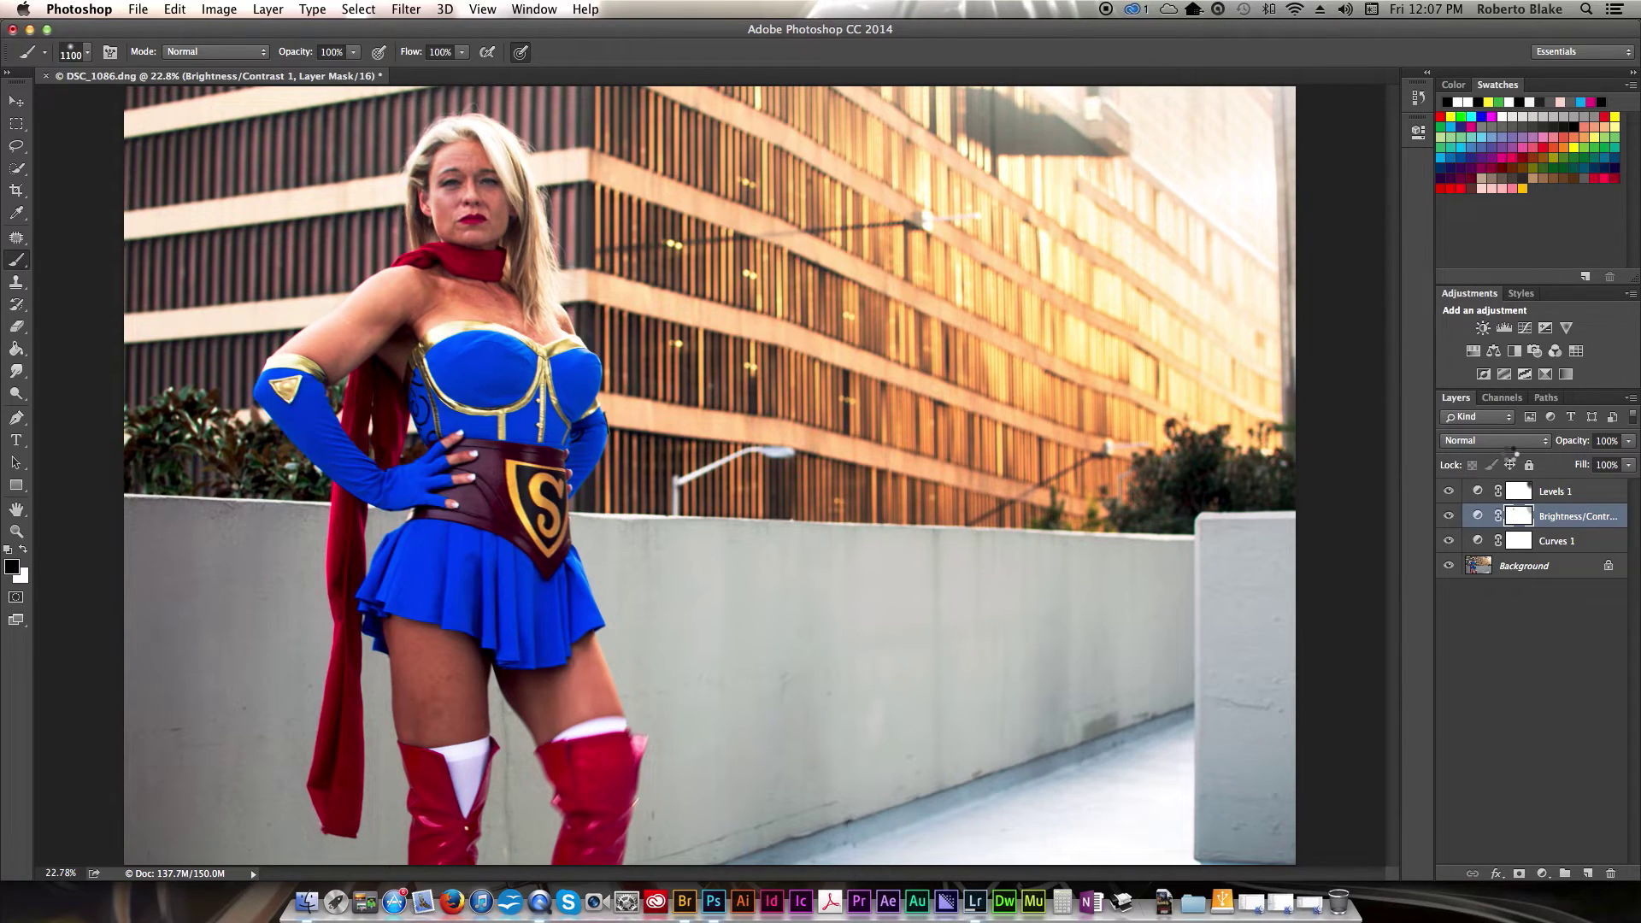
click(1518, 491)
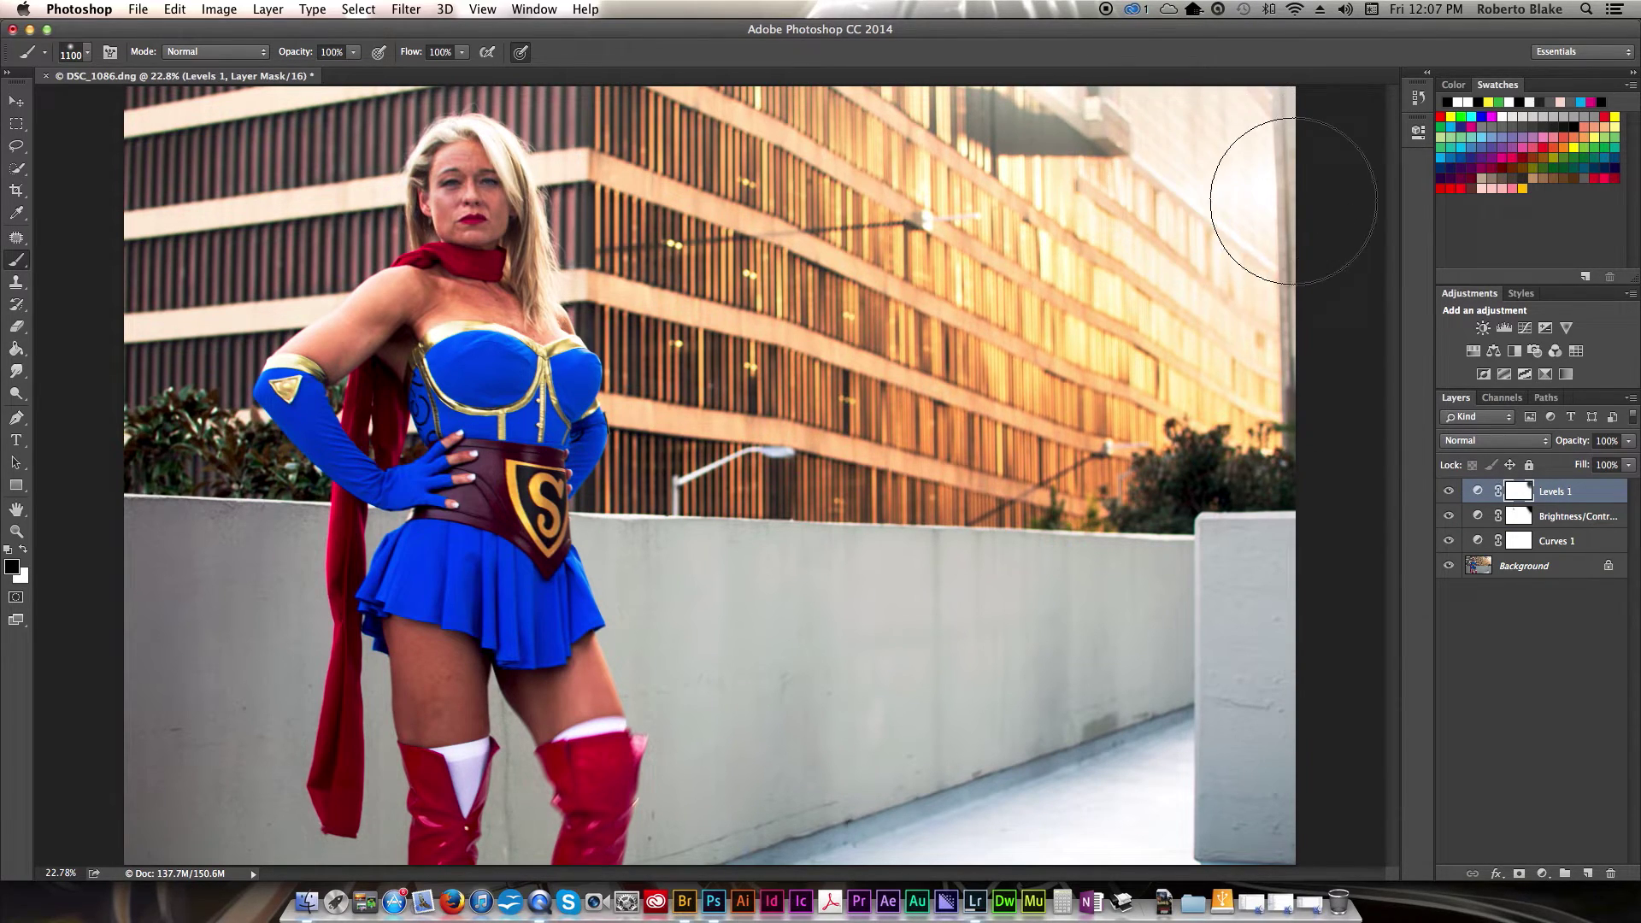
drag(1293, 201, 1259, 238)
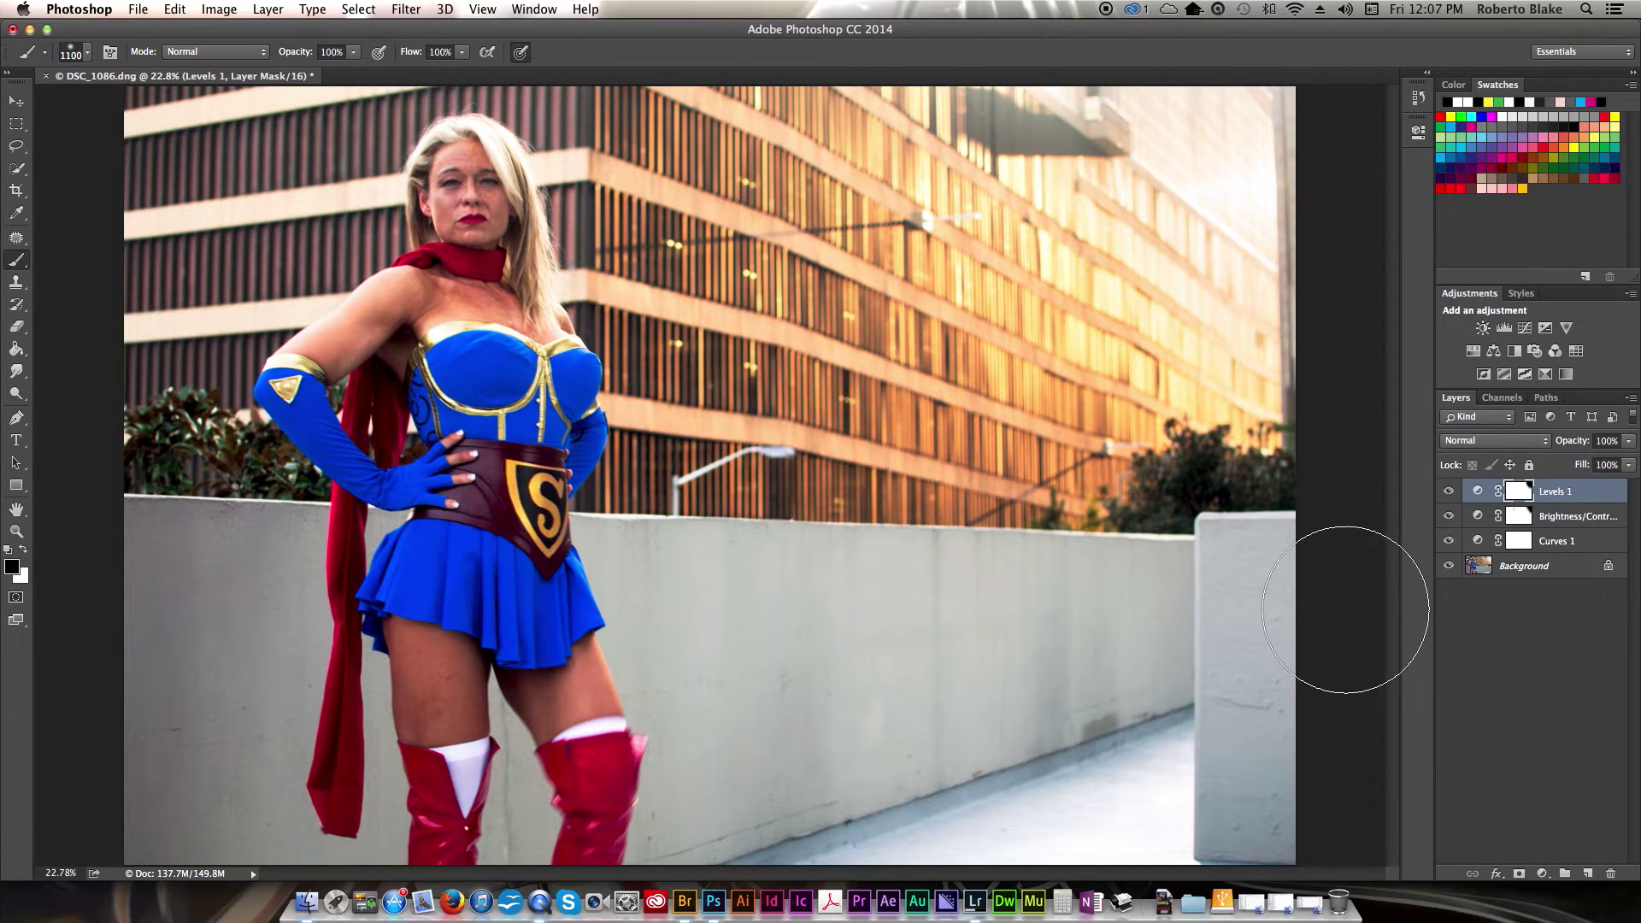
key(v)
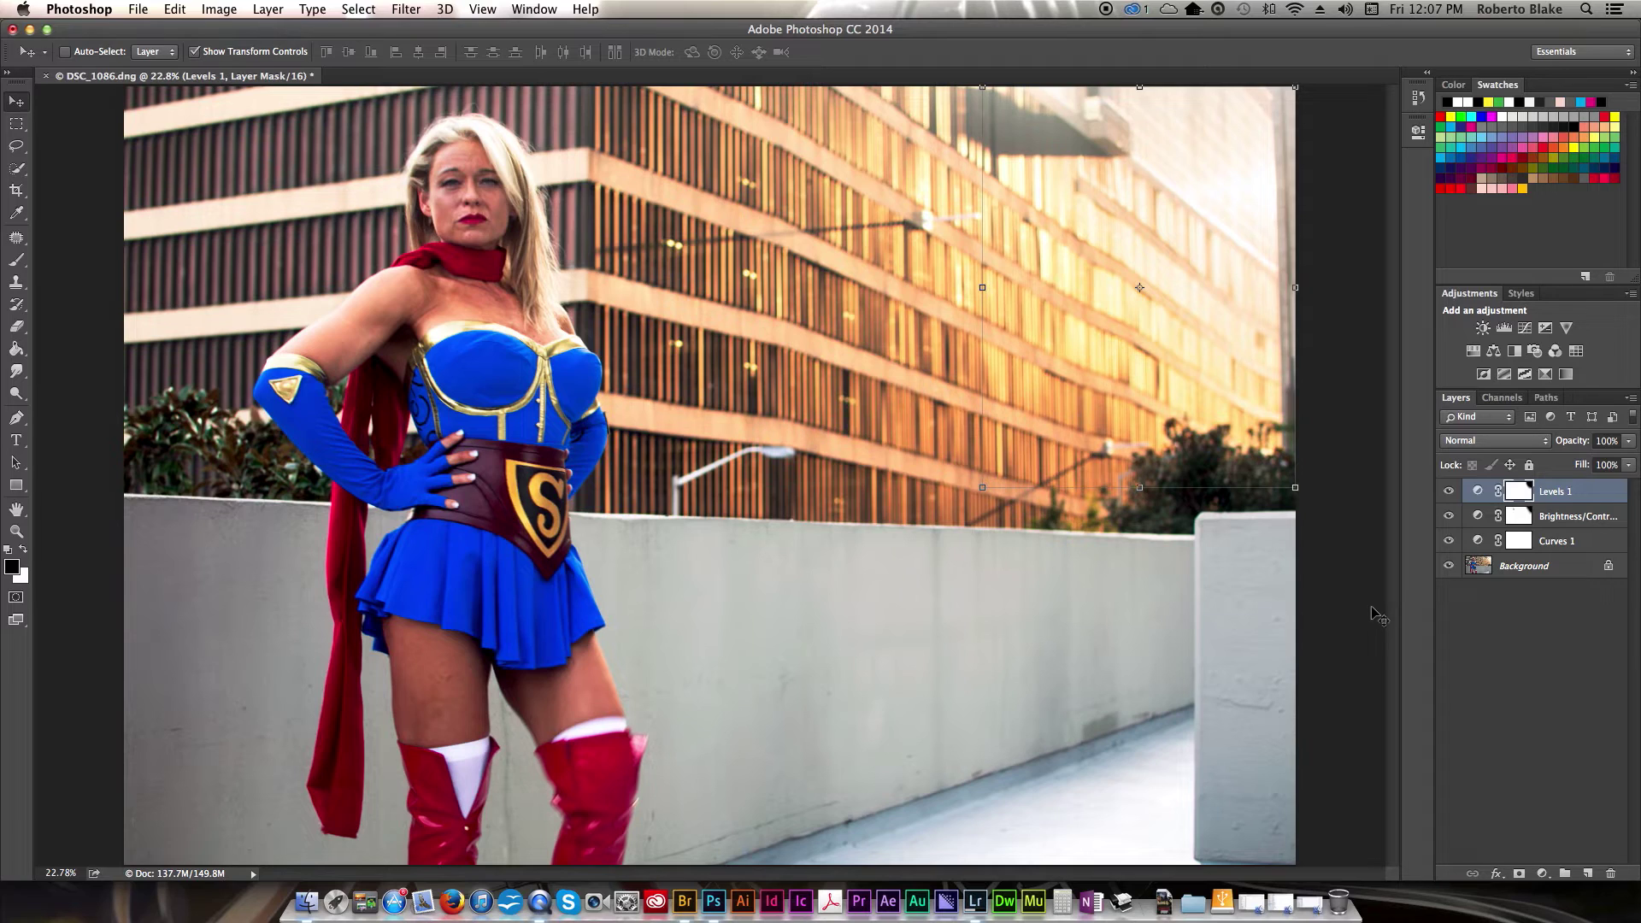
click(270, 52)
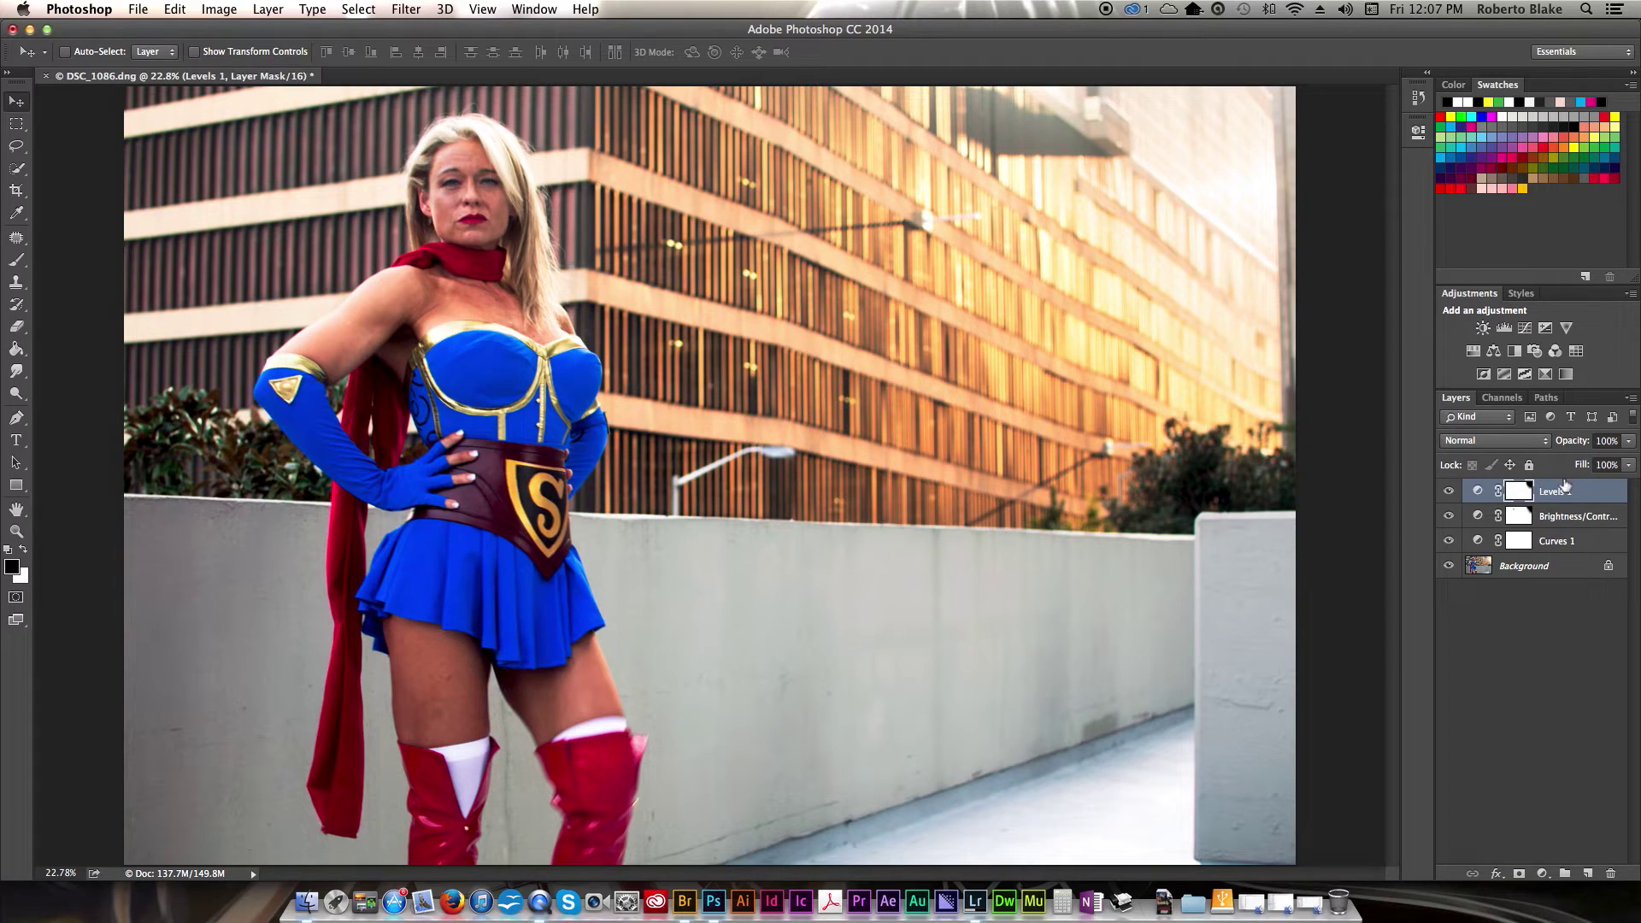
Add a reversed black-to-white Gradient Map layer in Soft Light blend mode.
click(1543, 874)
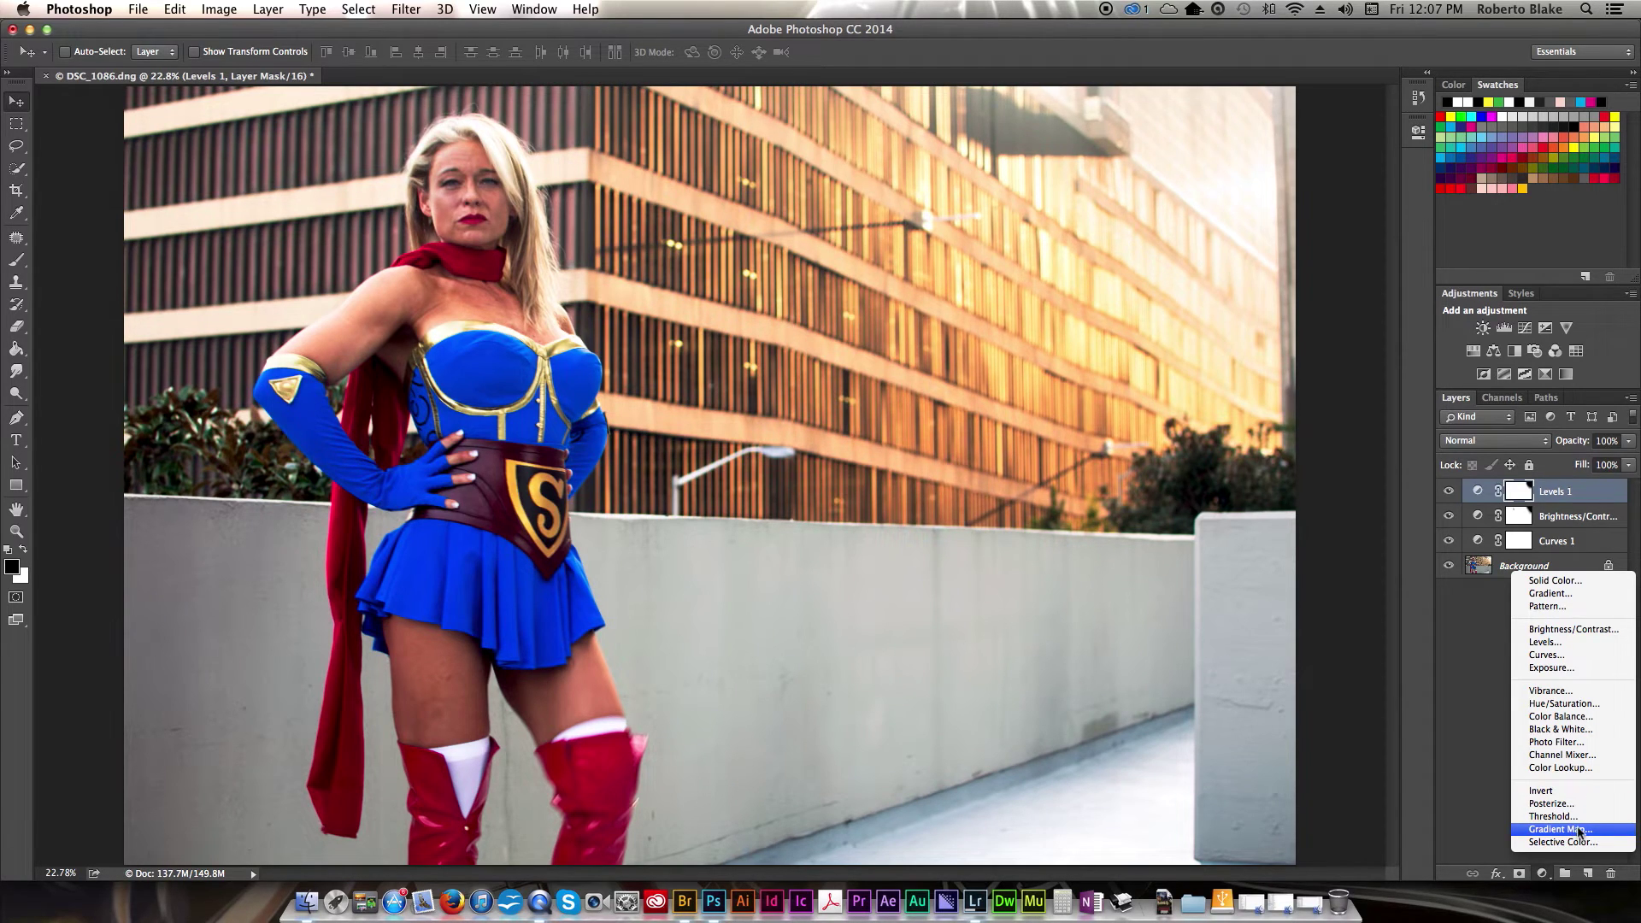
click(1577, 829)
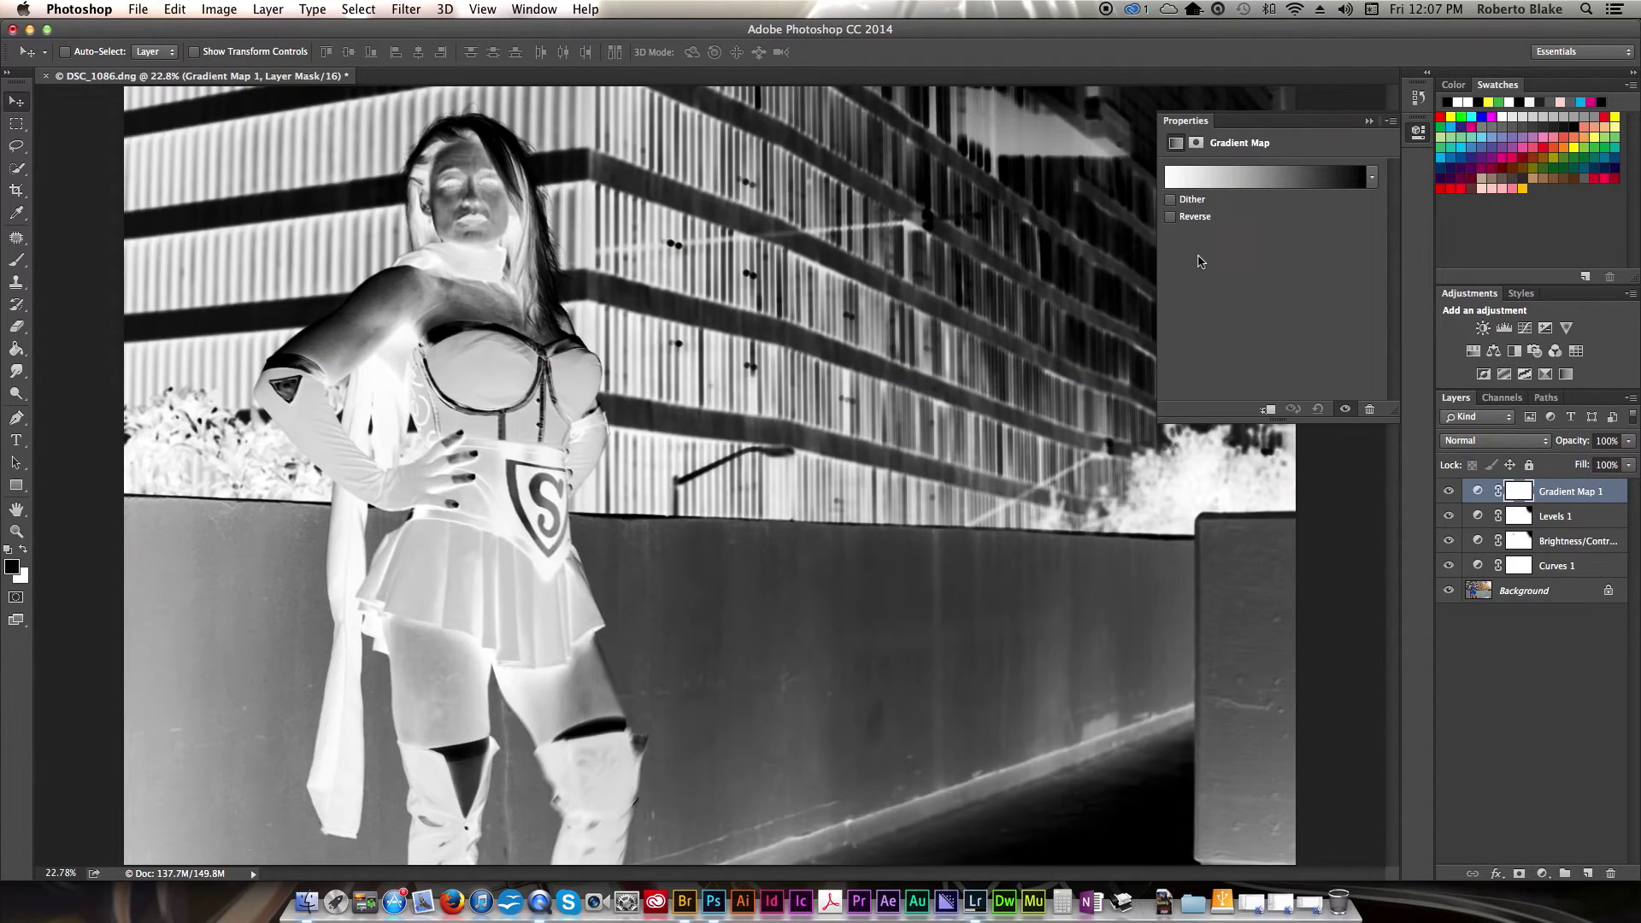
click(1509, 441)
click(1491, 456)
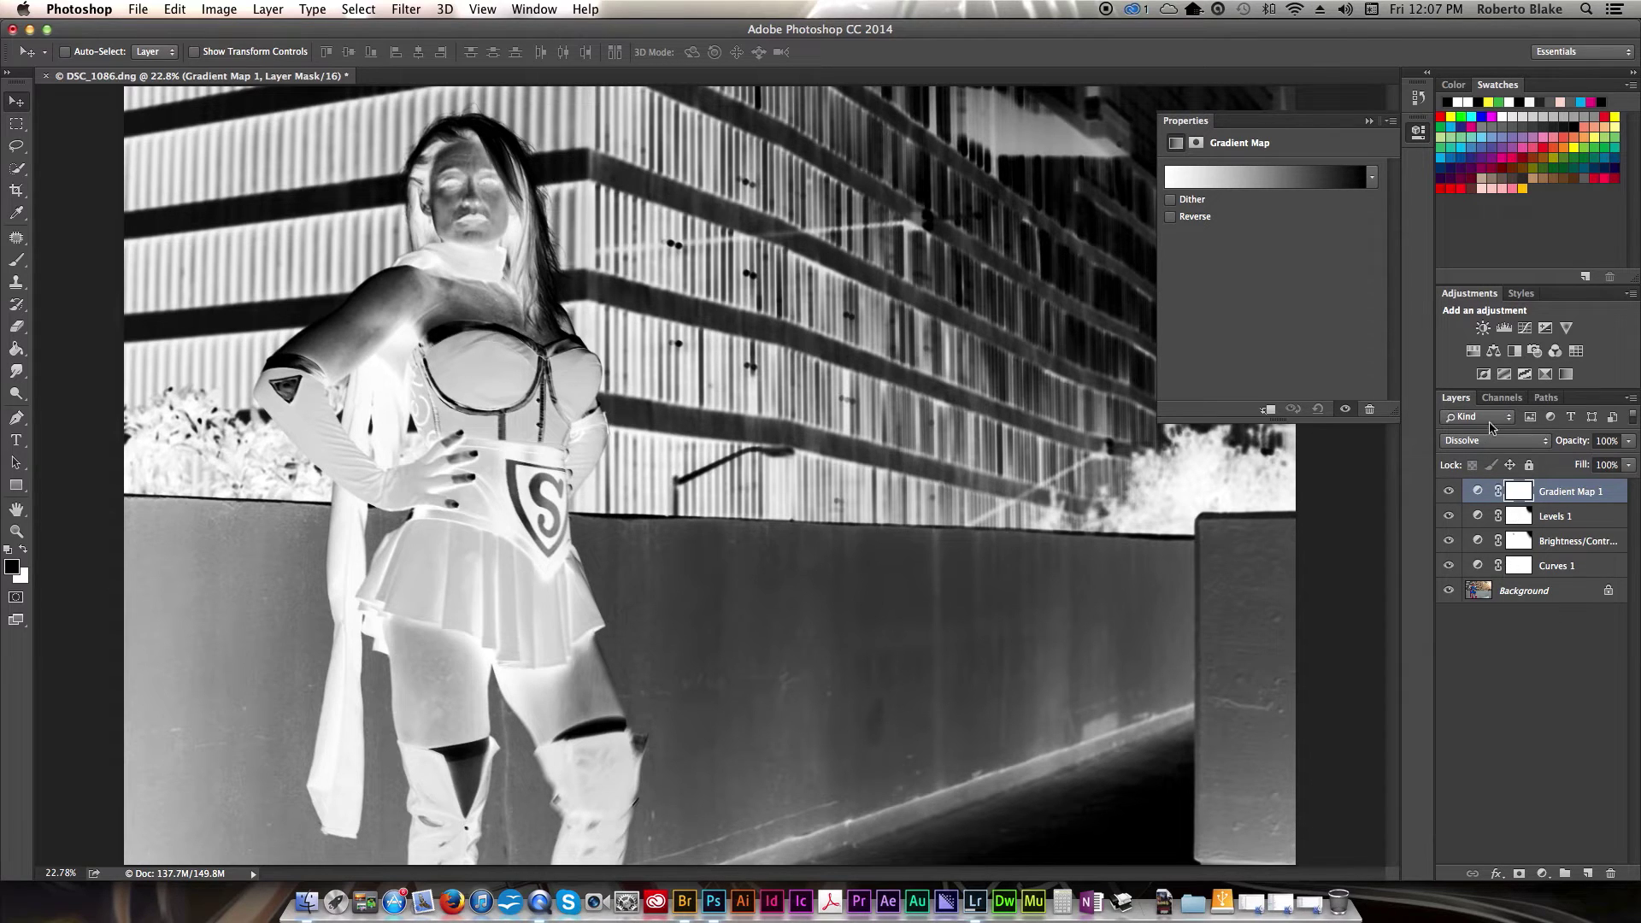
click(1495, 440)
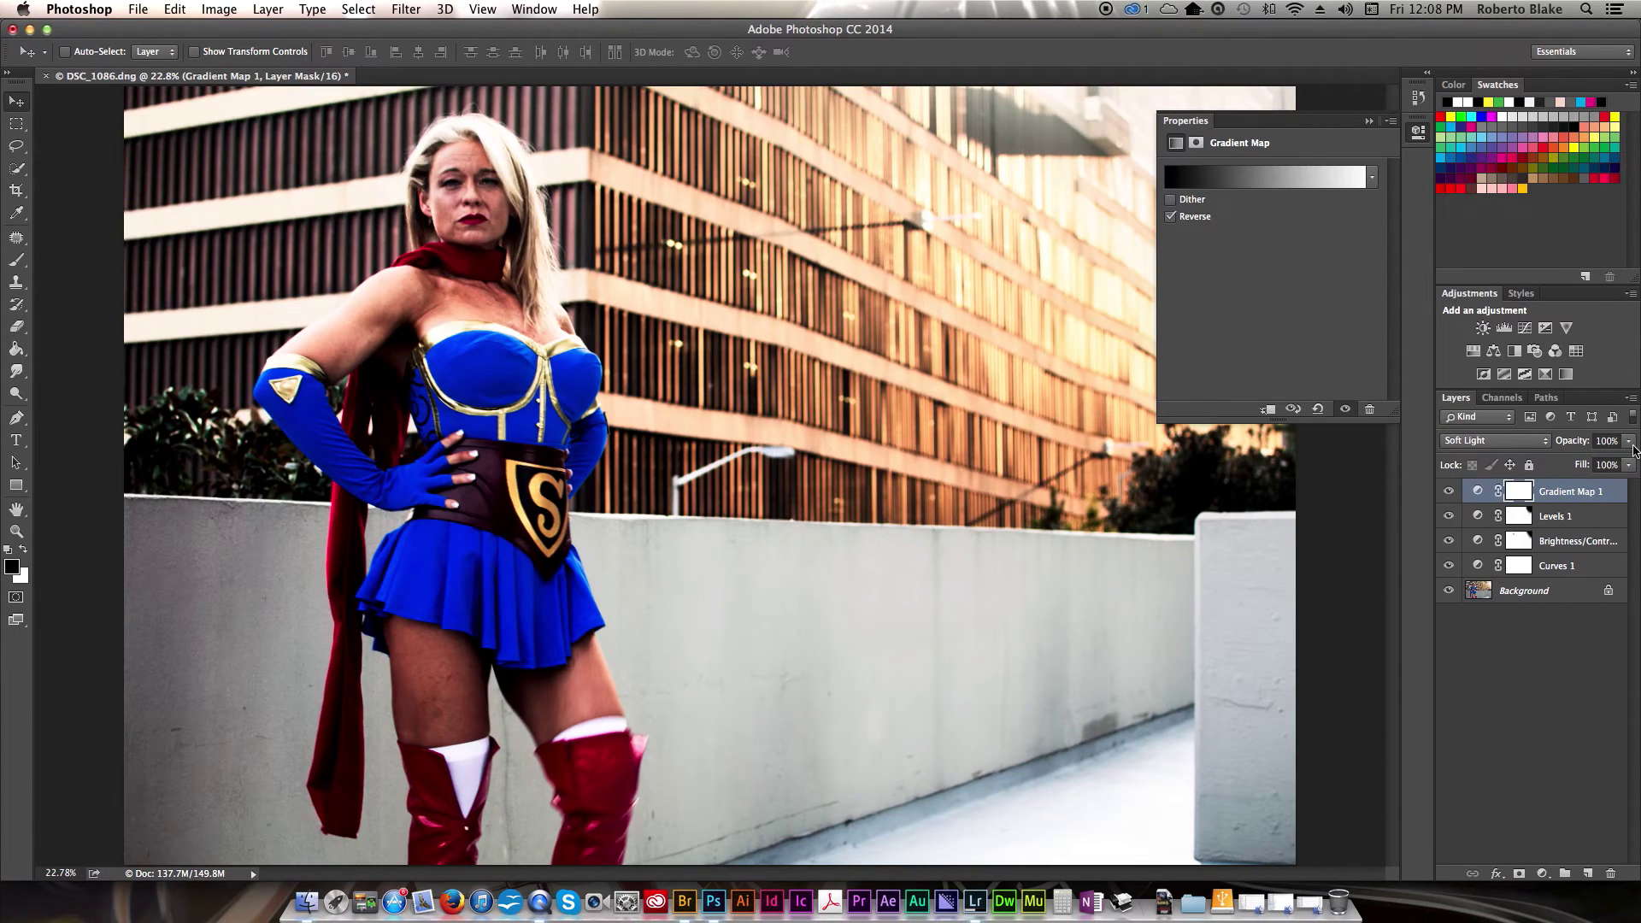
Set the Gradient Map opacity to 34%, toggling it to compare before and after.
click(1629, 441)
drag(1632, 451, 1569, 462)
click(1449, 492)
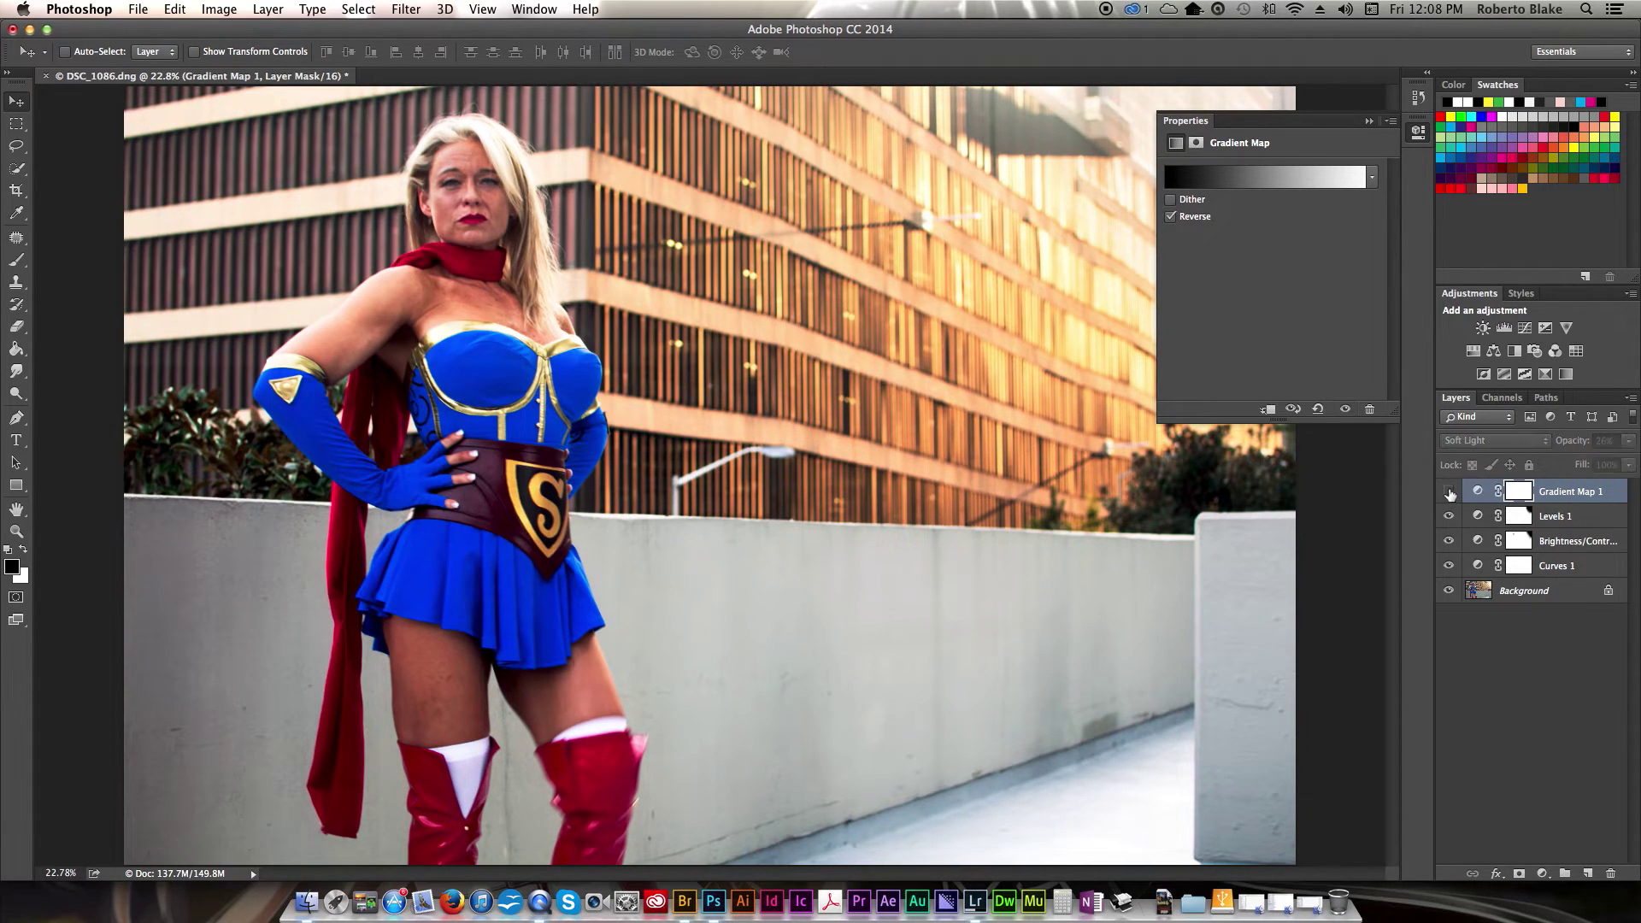
click(1448, 492)
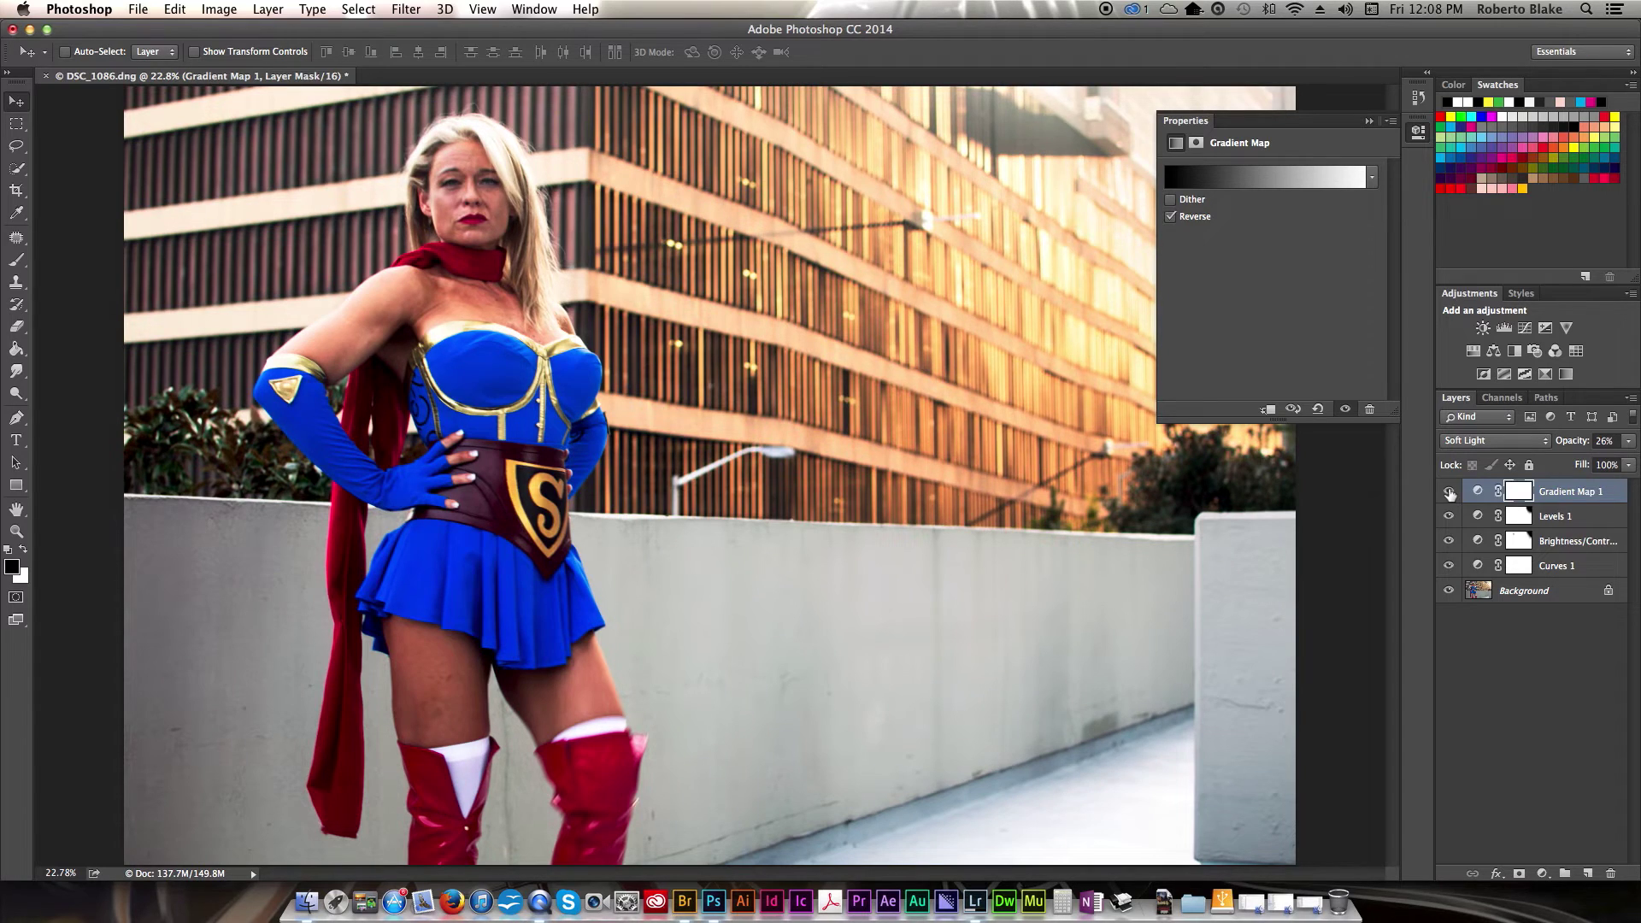
click(1628, 441)
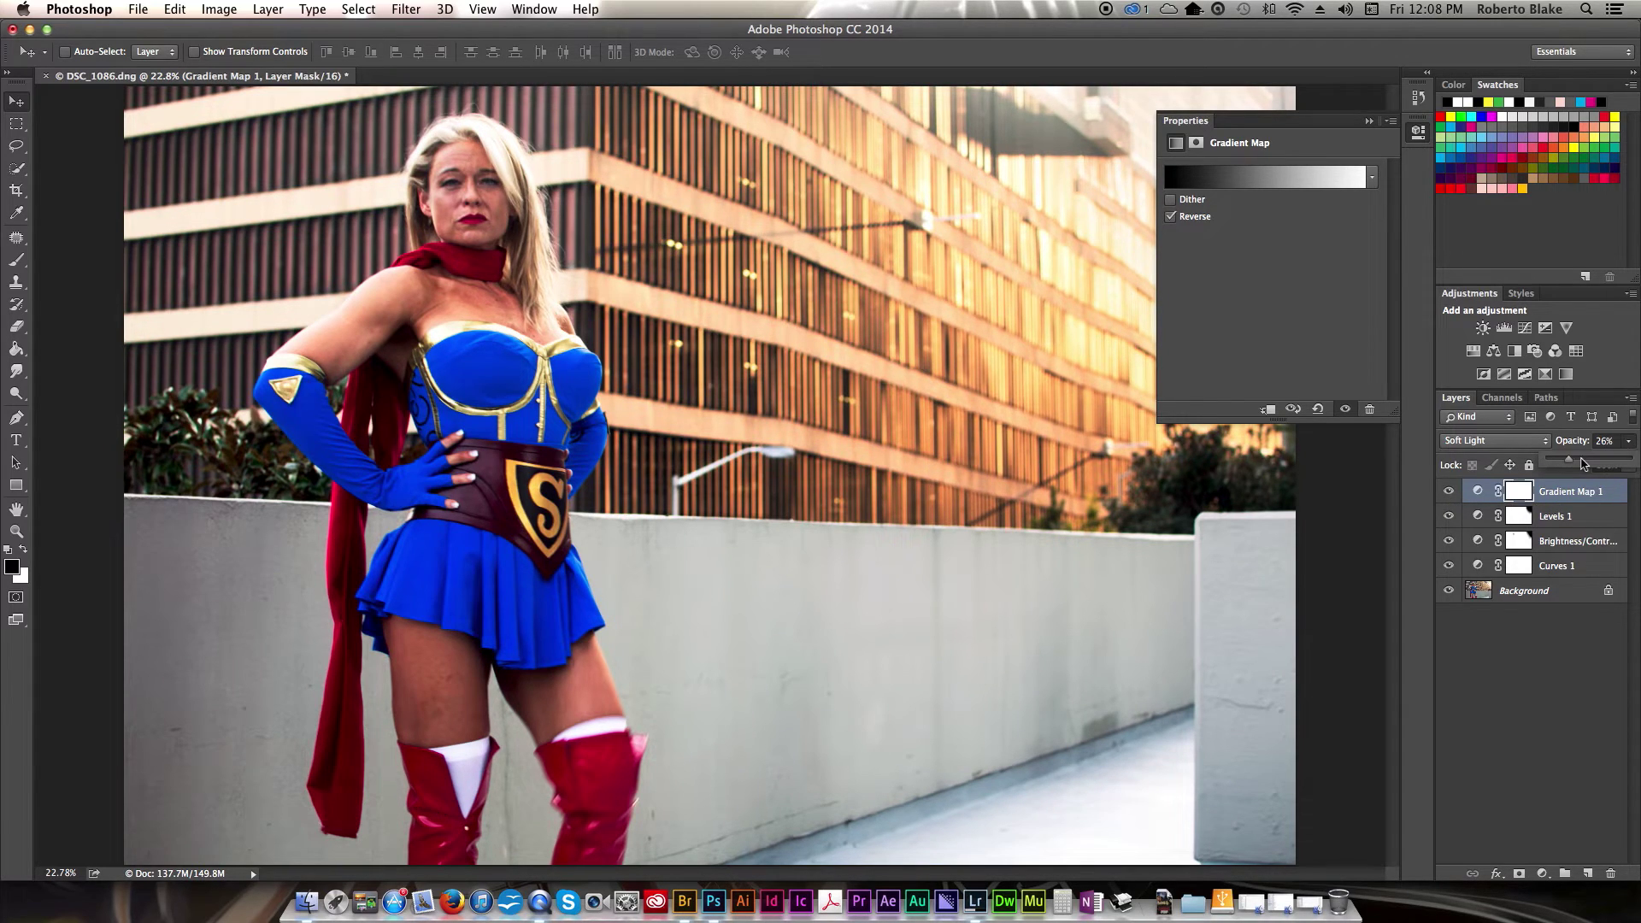
drag(1570, 462, 1575, 463)
click(1448, 493)
click(1448, 493)
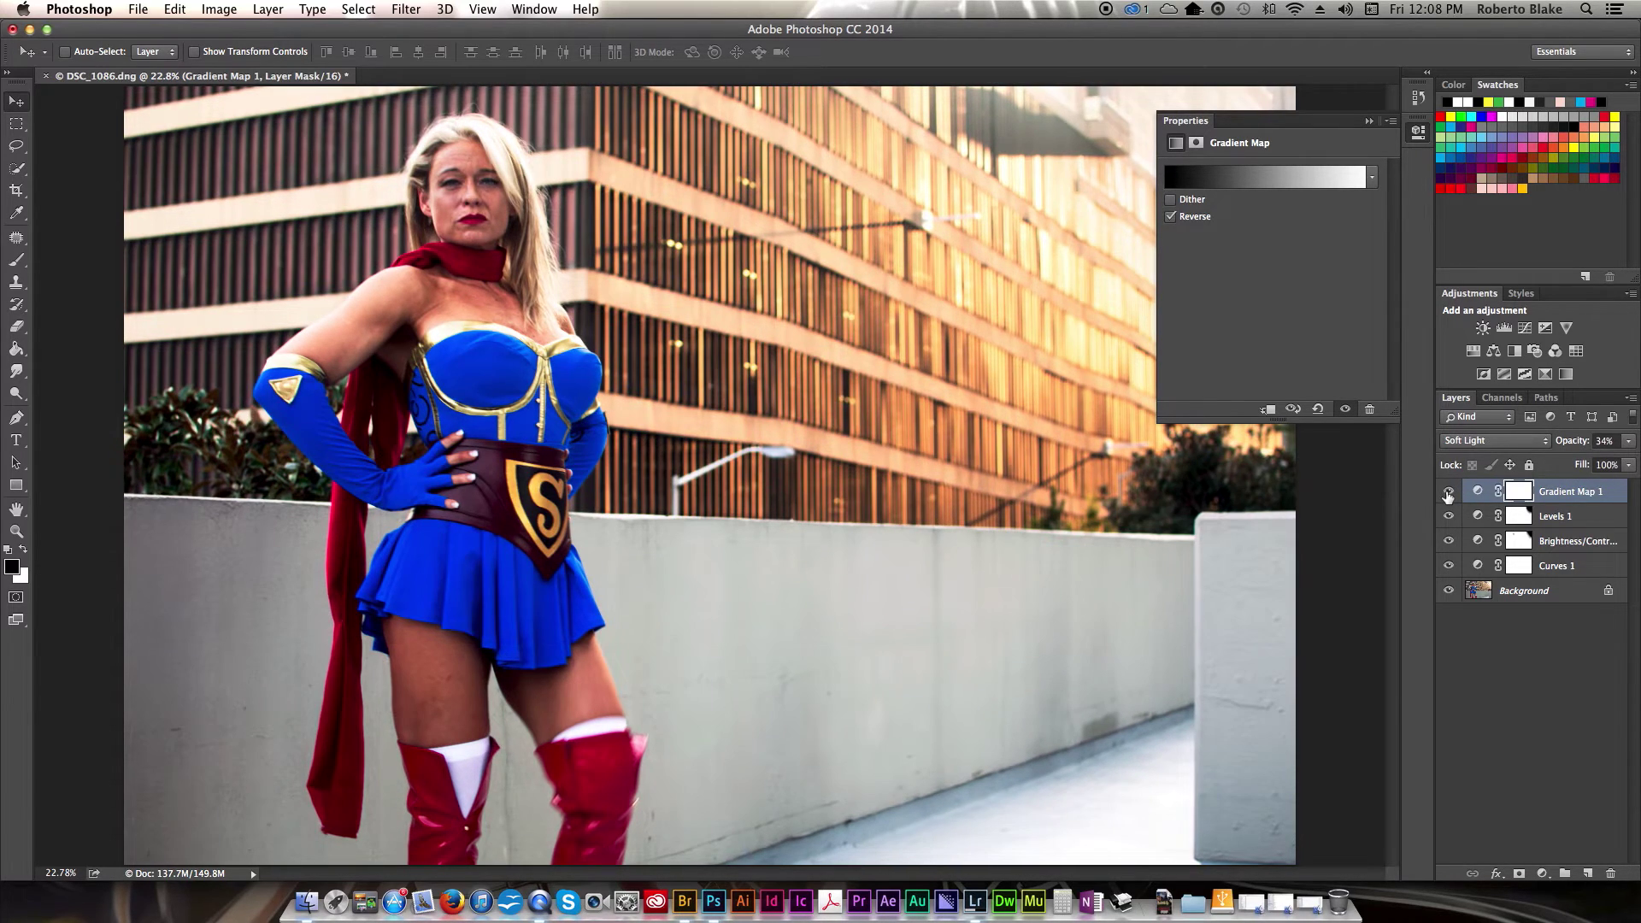
click(1447, 493)
click(1448, 493)
click(1369, 121)
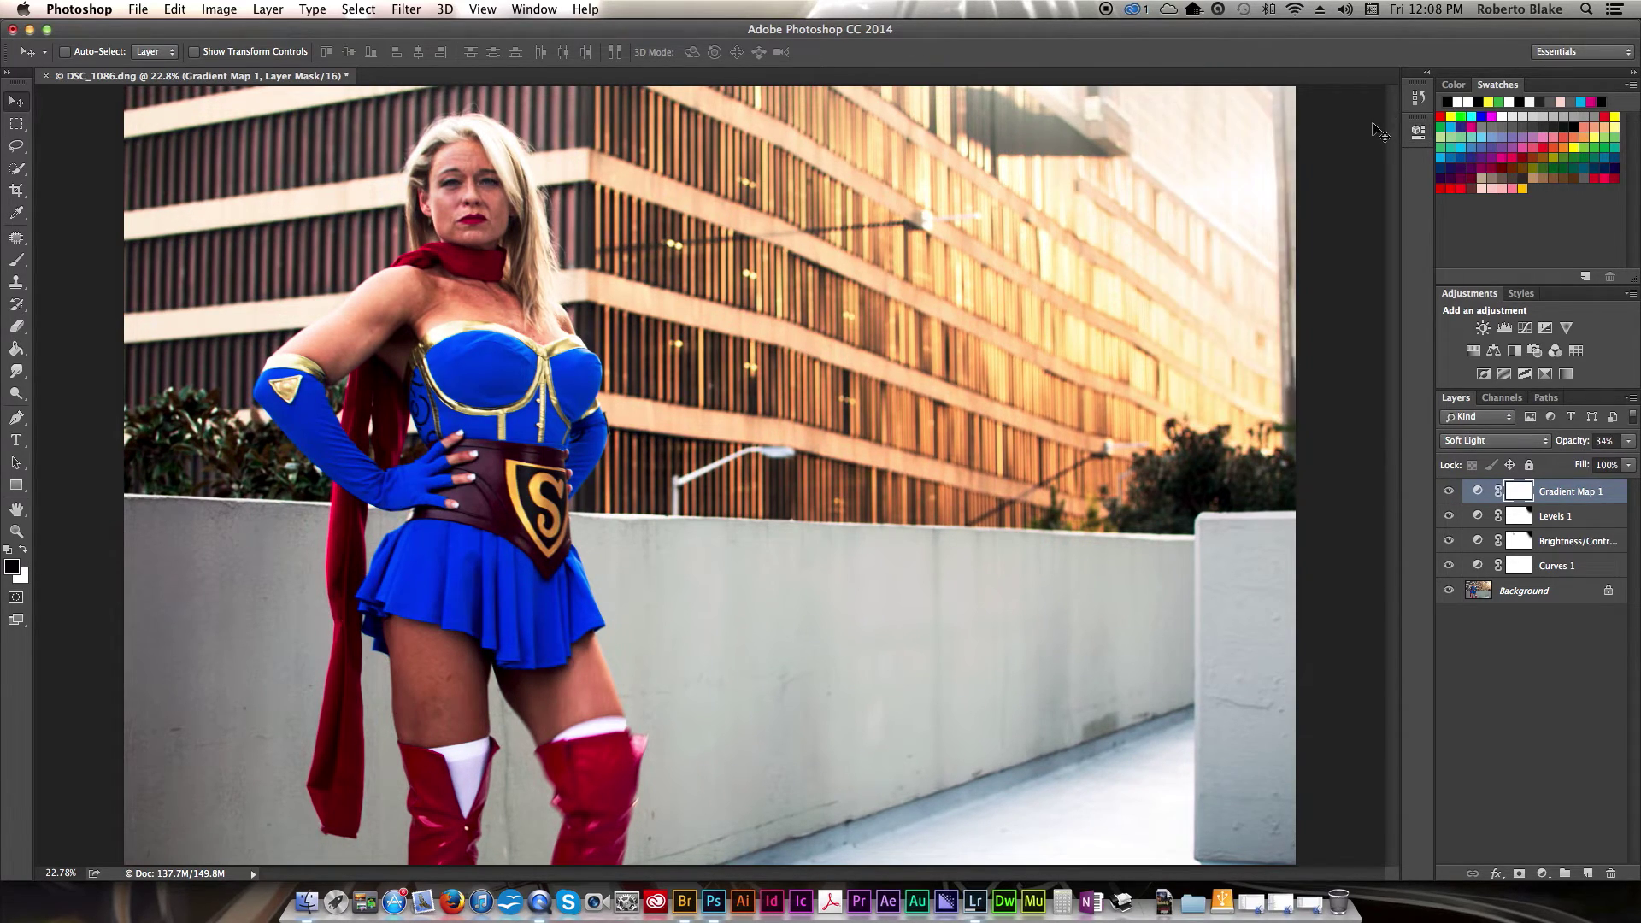
key(b)
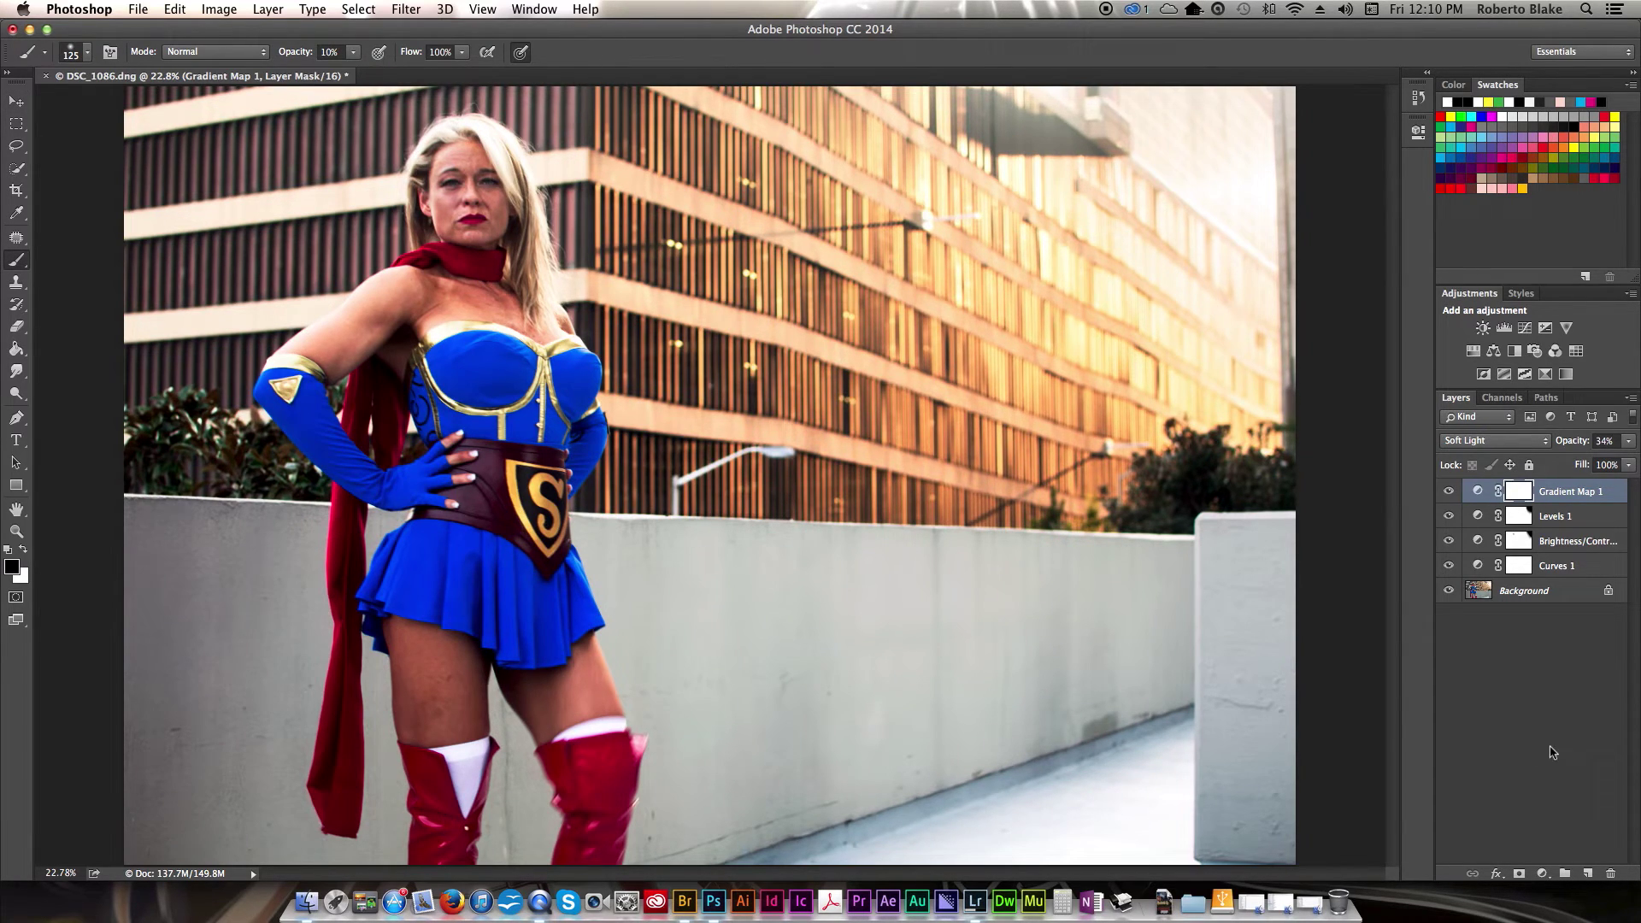
Add a Hue/Saturation layer with Hue +5 and Saturation +18, then close Properties.
click(1544, 875)
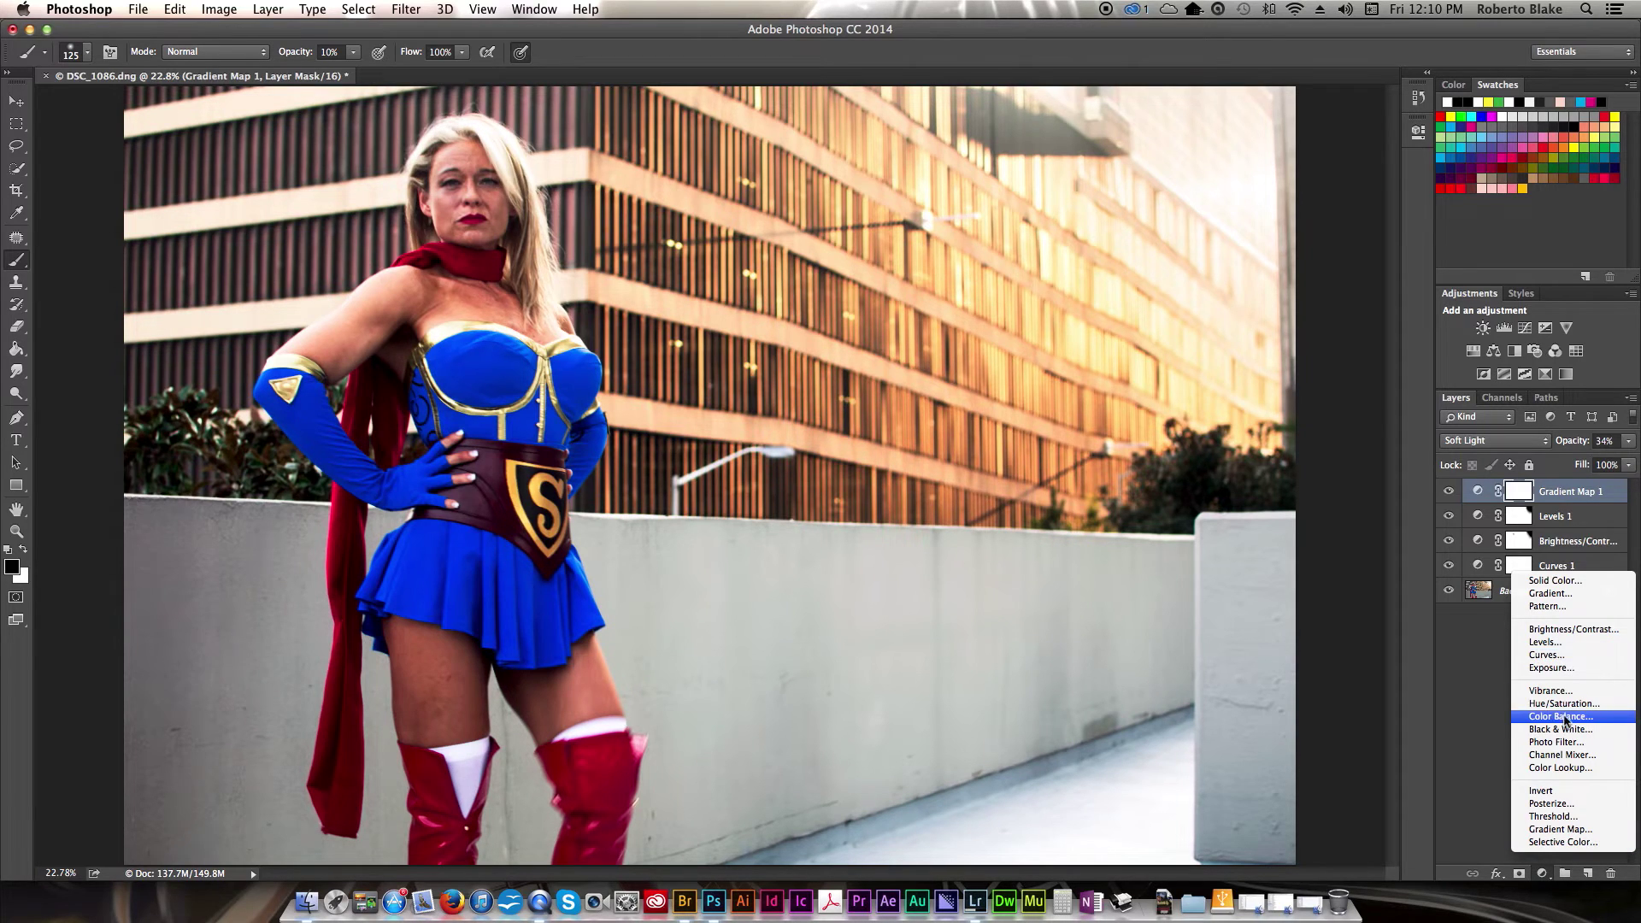
click(1590, 703)
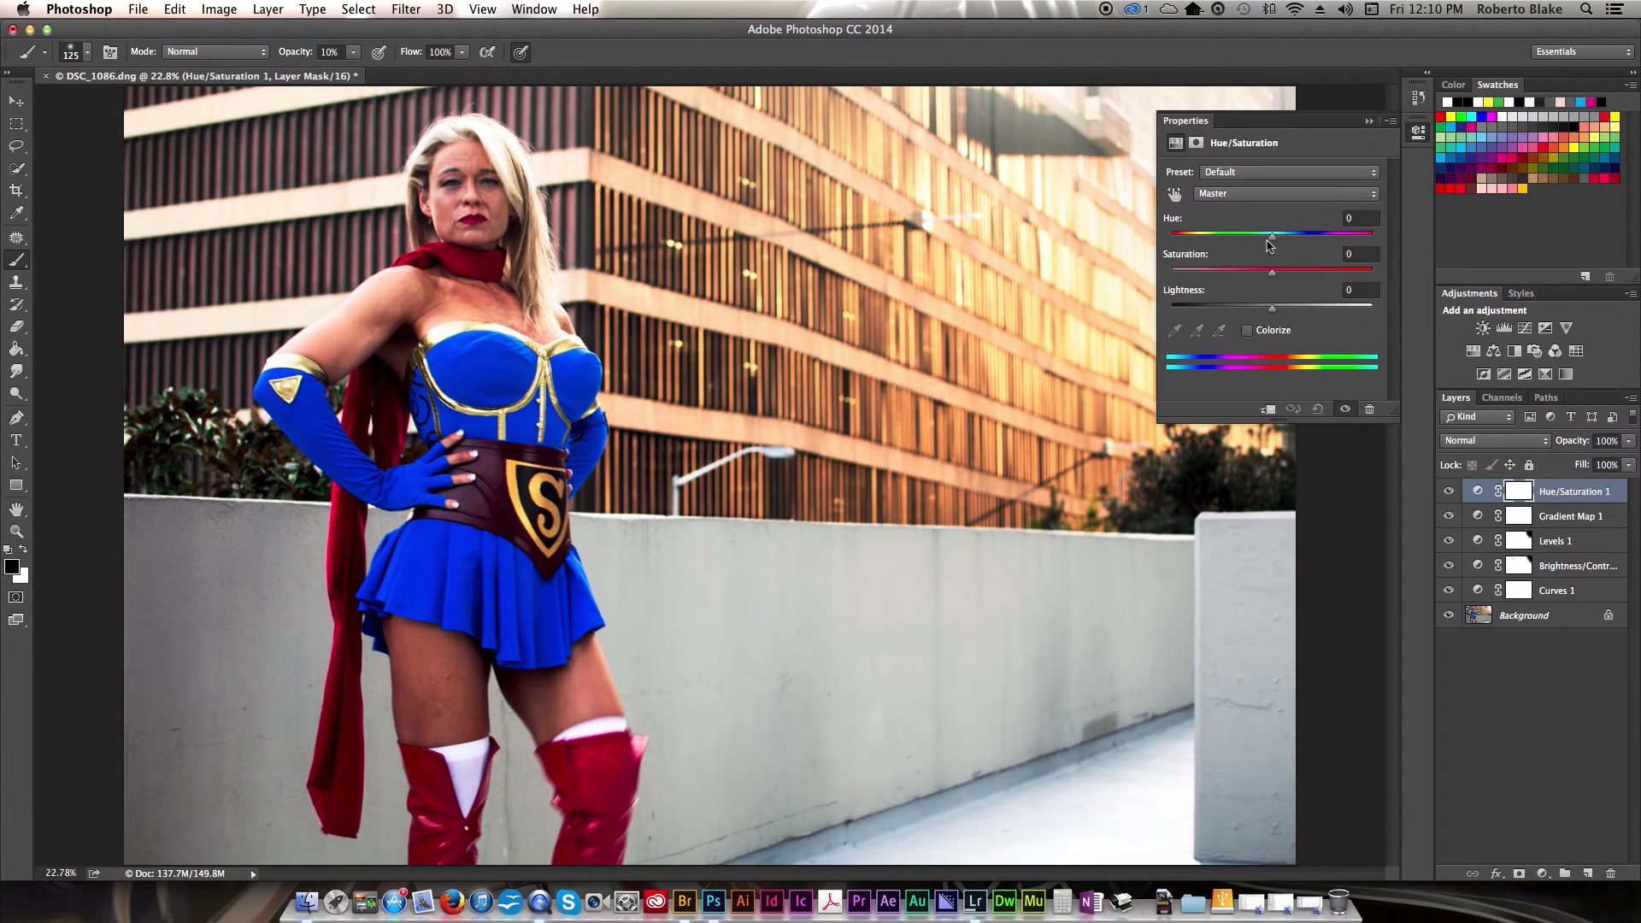
mouse_move(1271, 238)
mouse_down()
mouse_move(1255, 240)
mouse_move(1280, 242)
mouse_move(1264, 273)
mouse_move(1283, 275)
mouse_move(1259, 275)
mouse_move(1294, 275)
mouse_move(1268, 242)
mouse_move(1299, 242)
mouse_move(1263, 242)
mouse_move(1278, 247)
mouse_up()
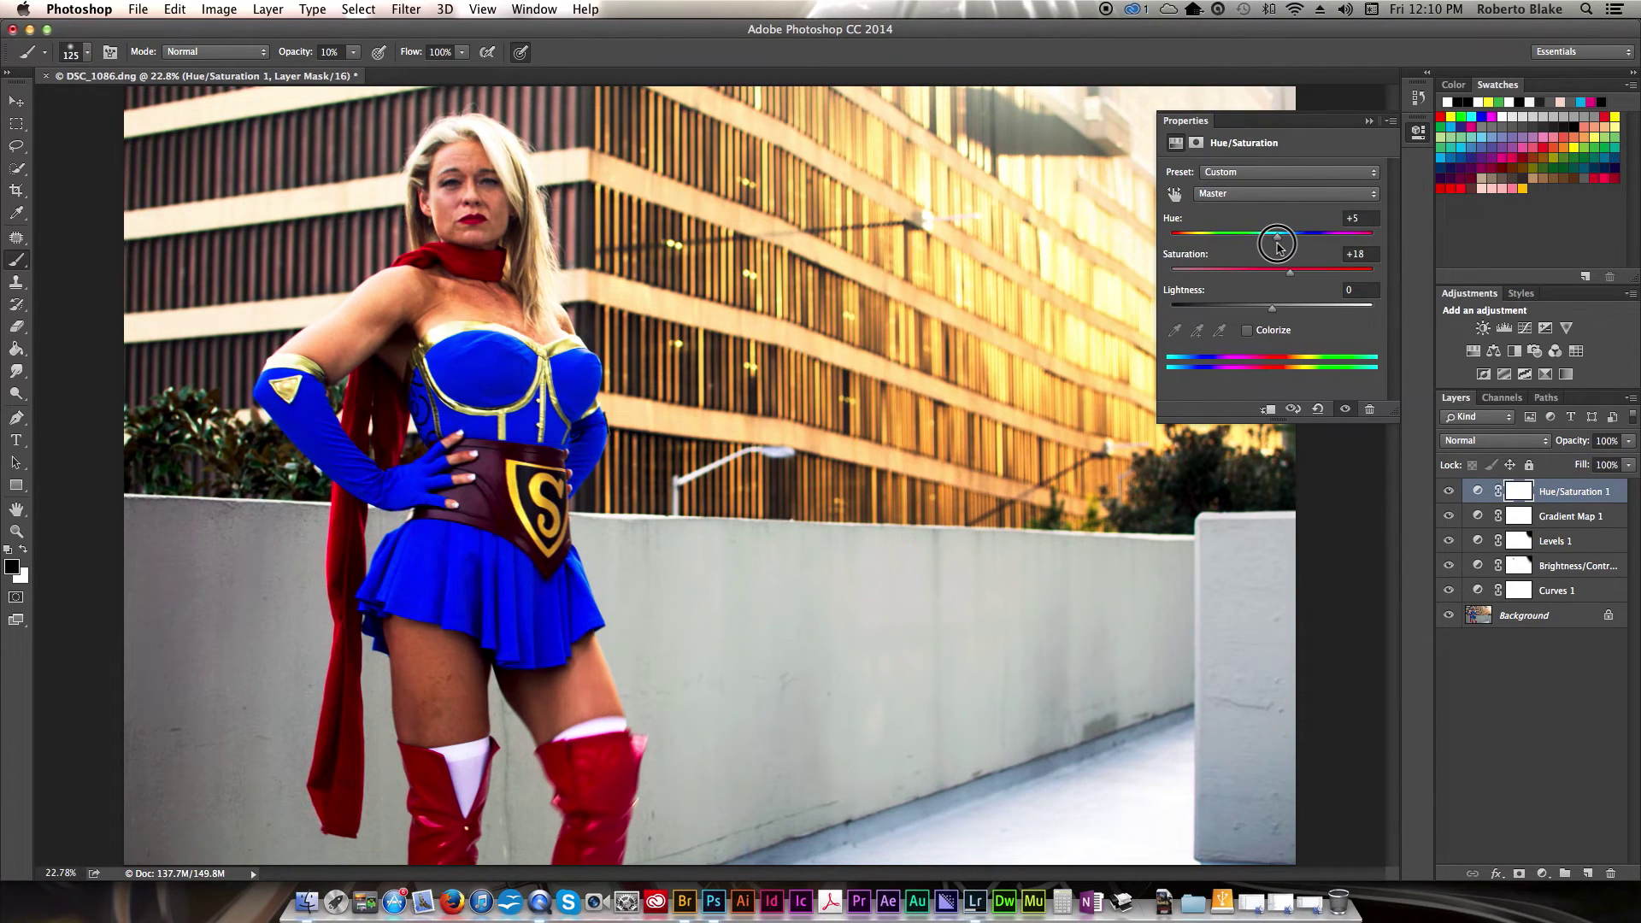
click(1369, 122)
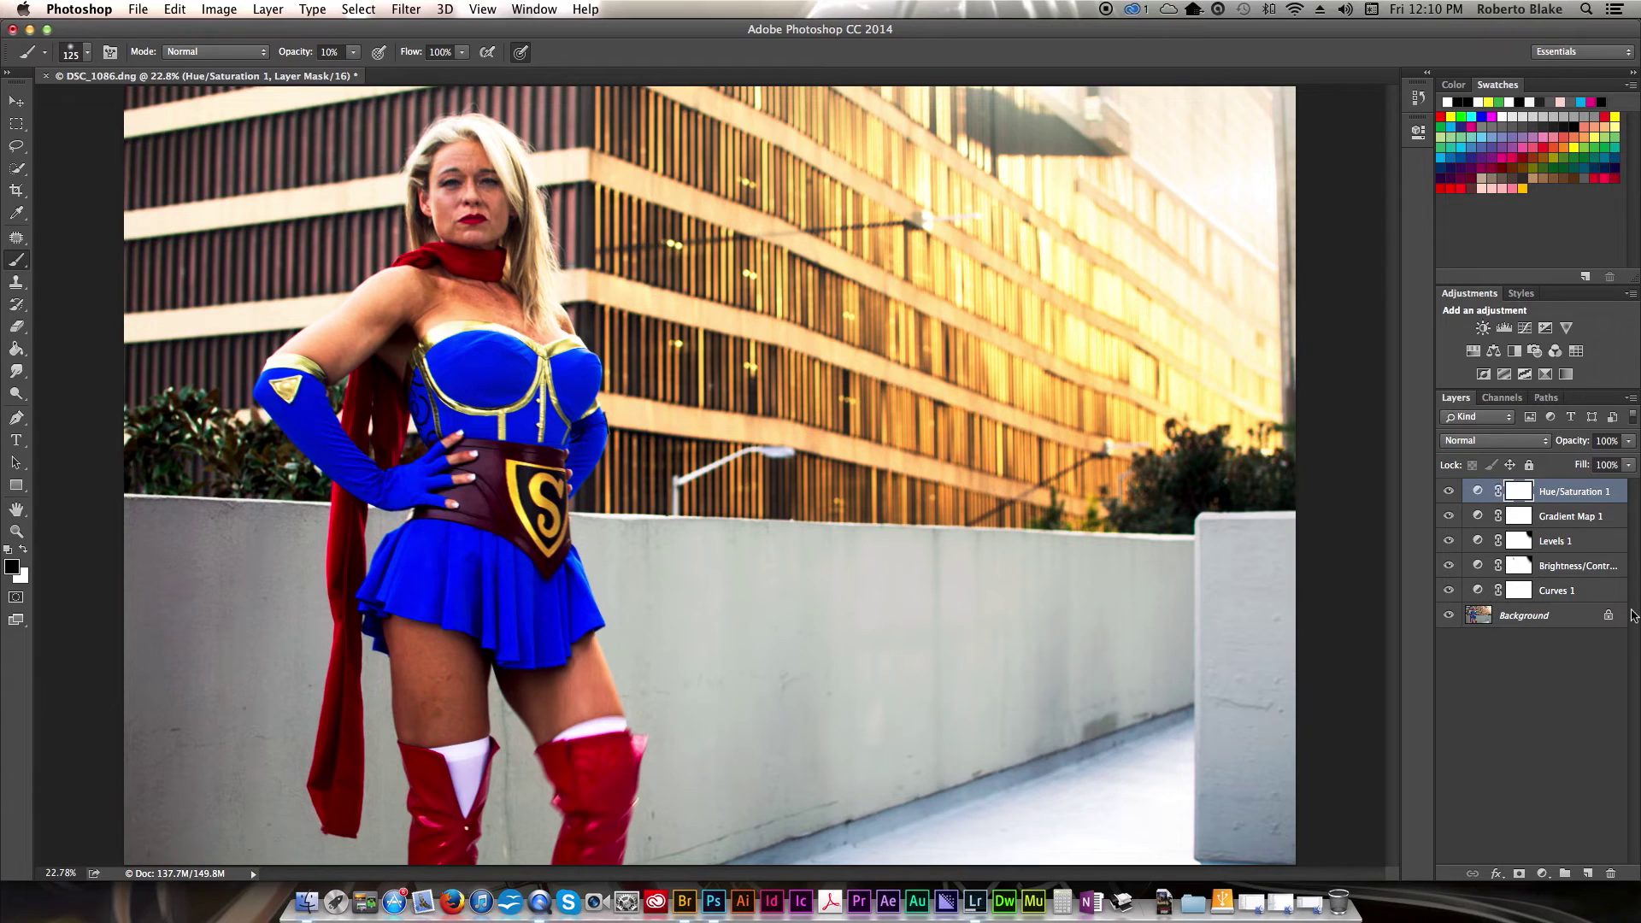
Group all five adjustment layers with Cmd+G and toggle the group to compare with the original.
shift+click(1572, 591)
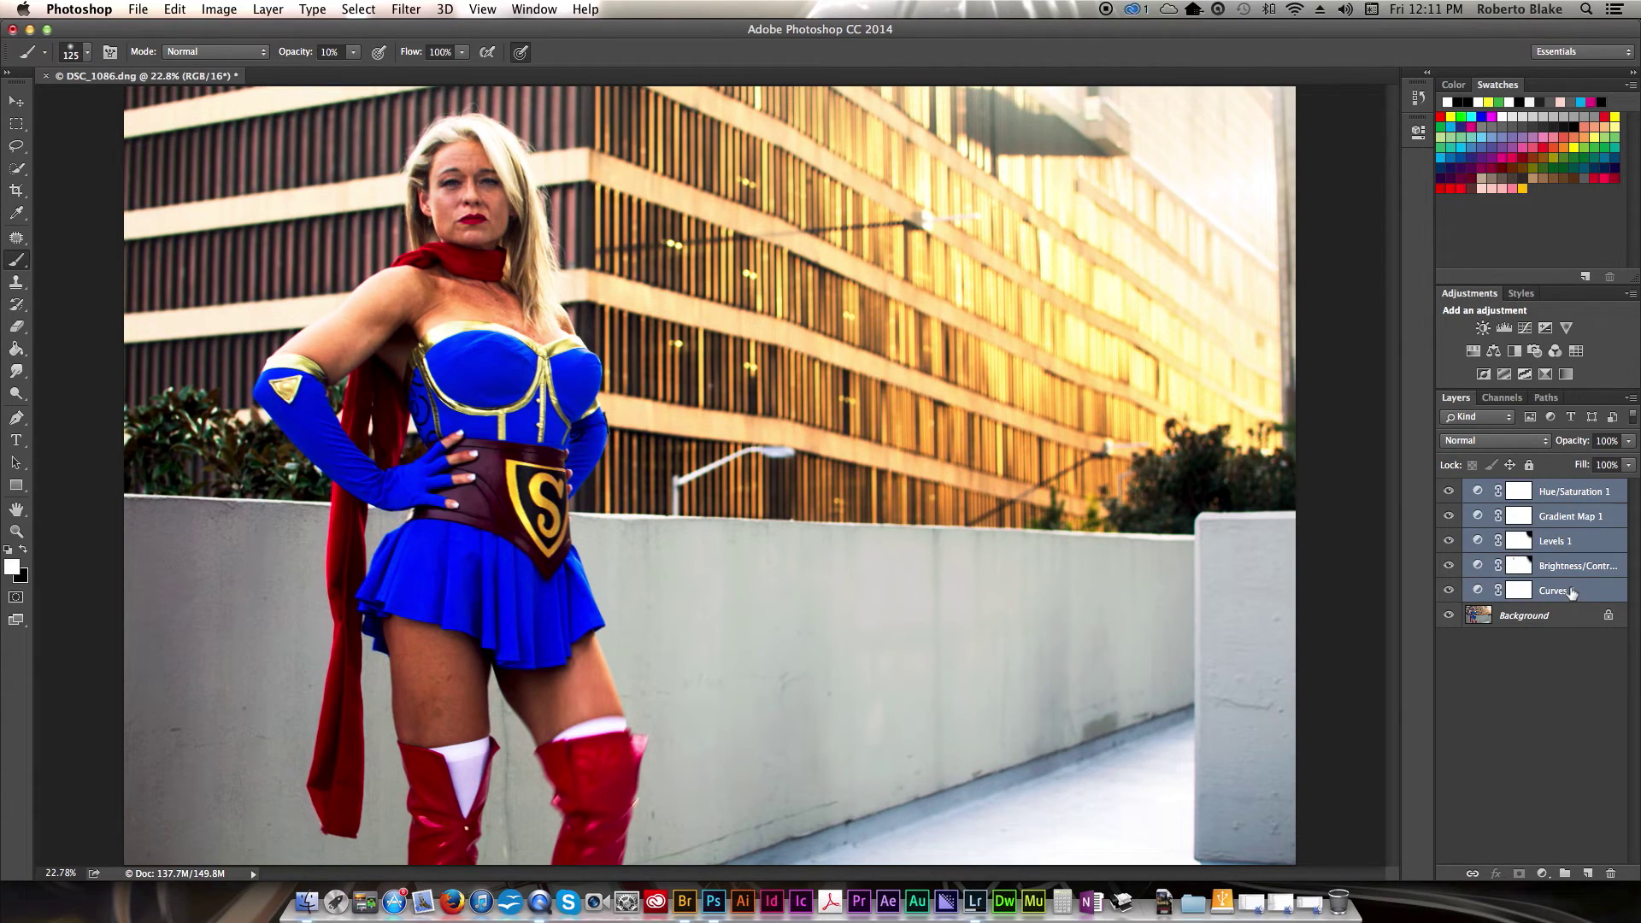
key(super+g)
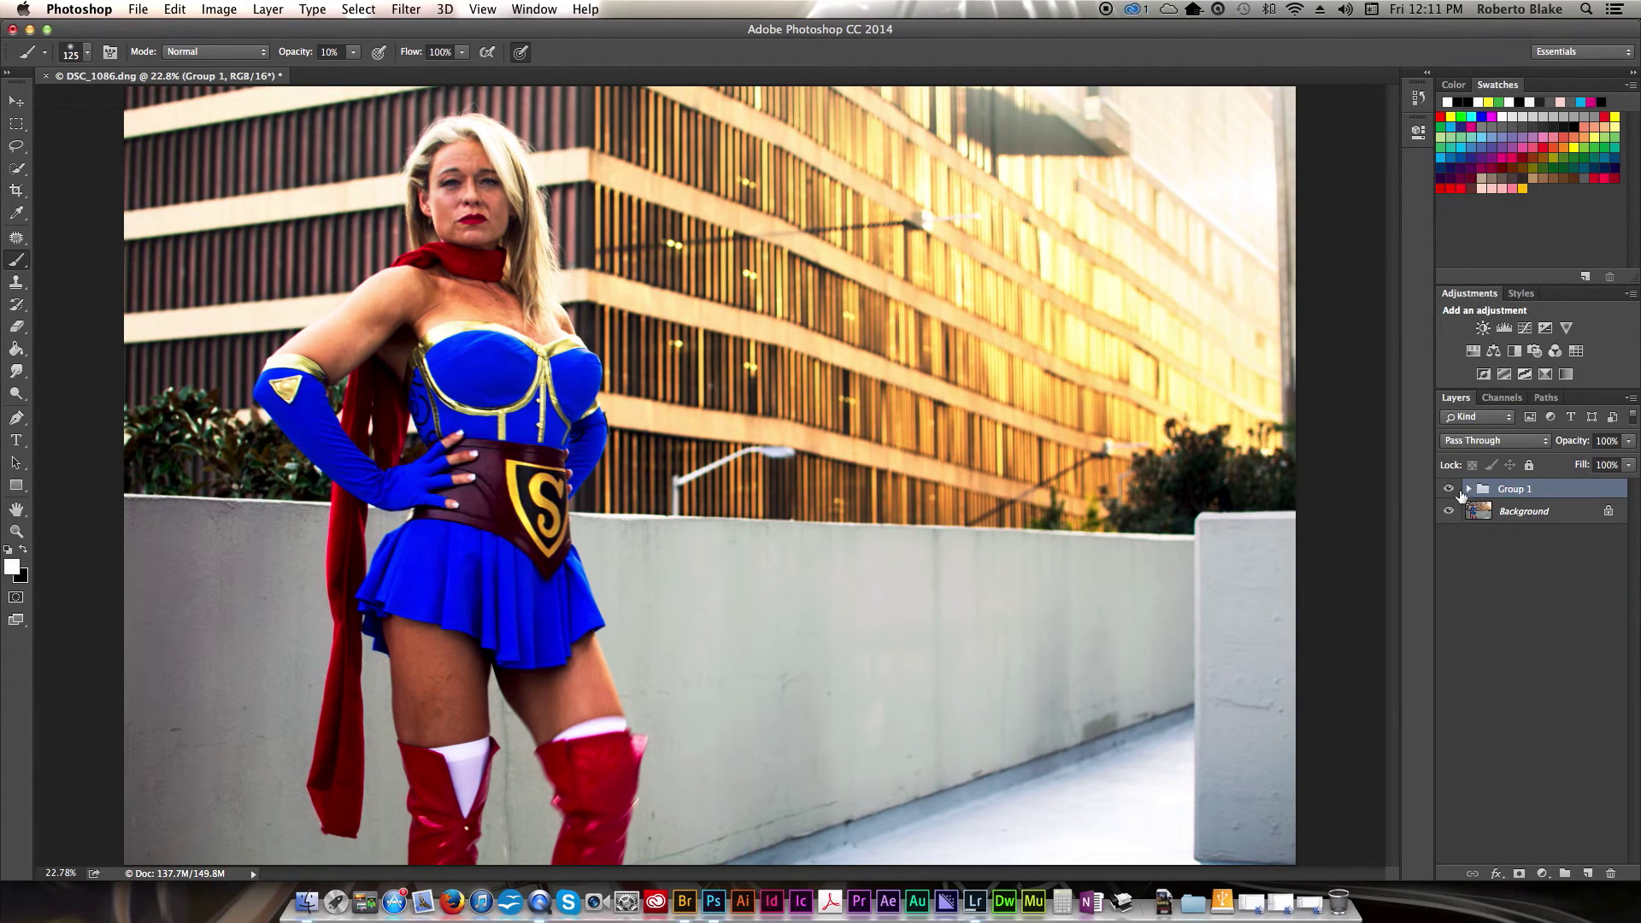
click(1447, 489)
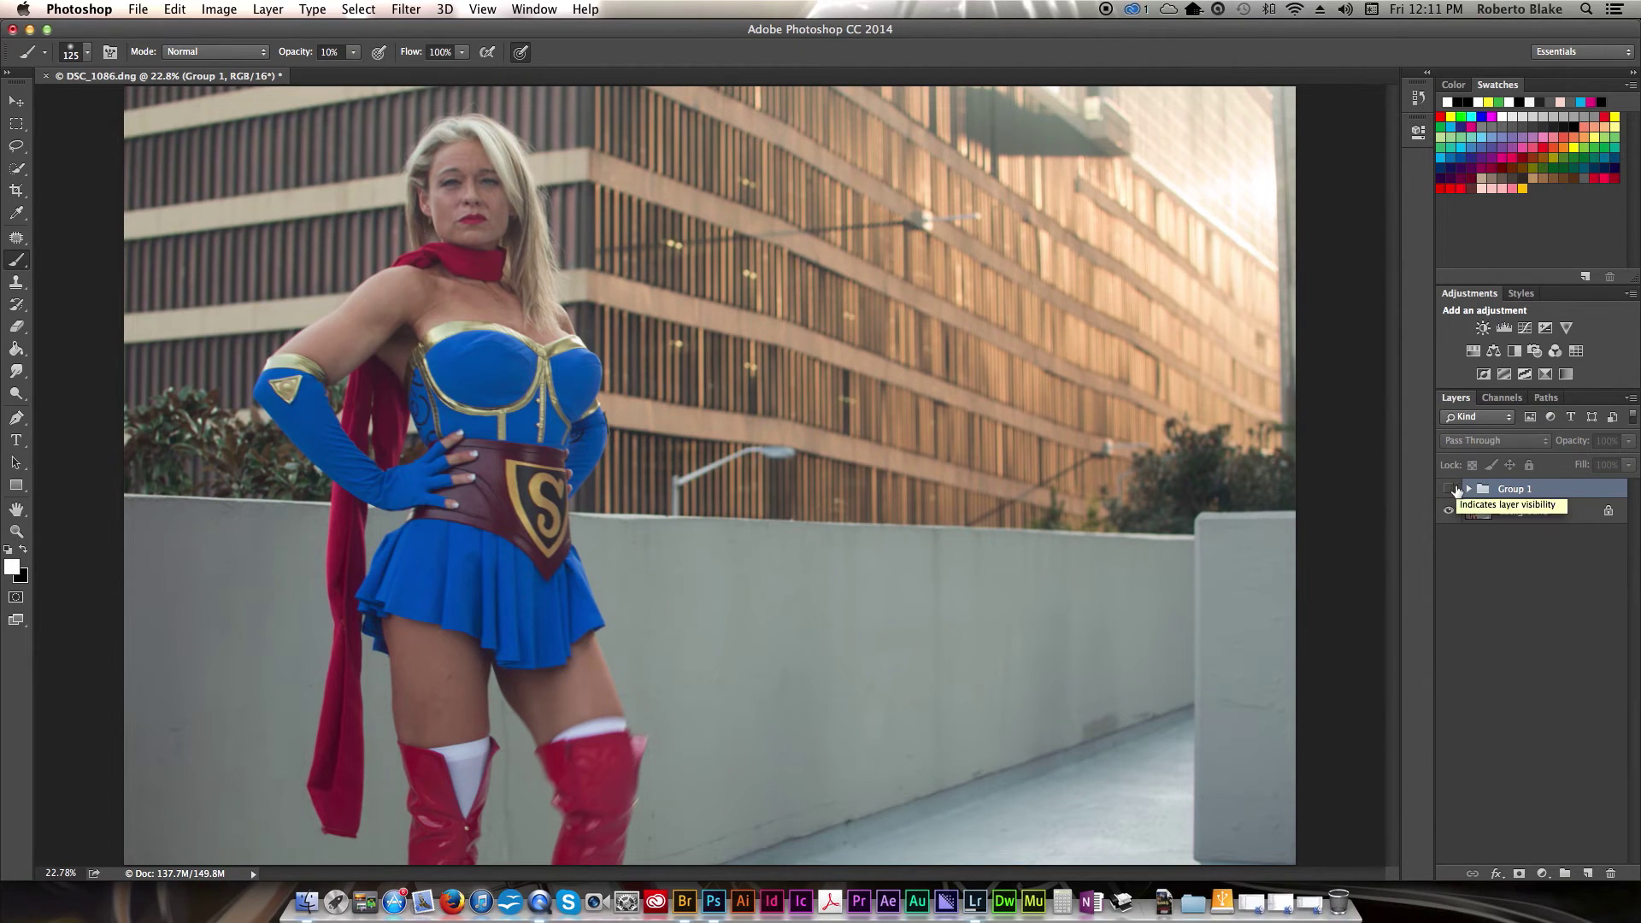
click(1449, 489)
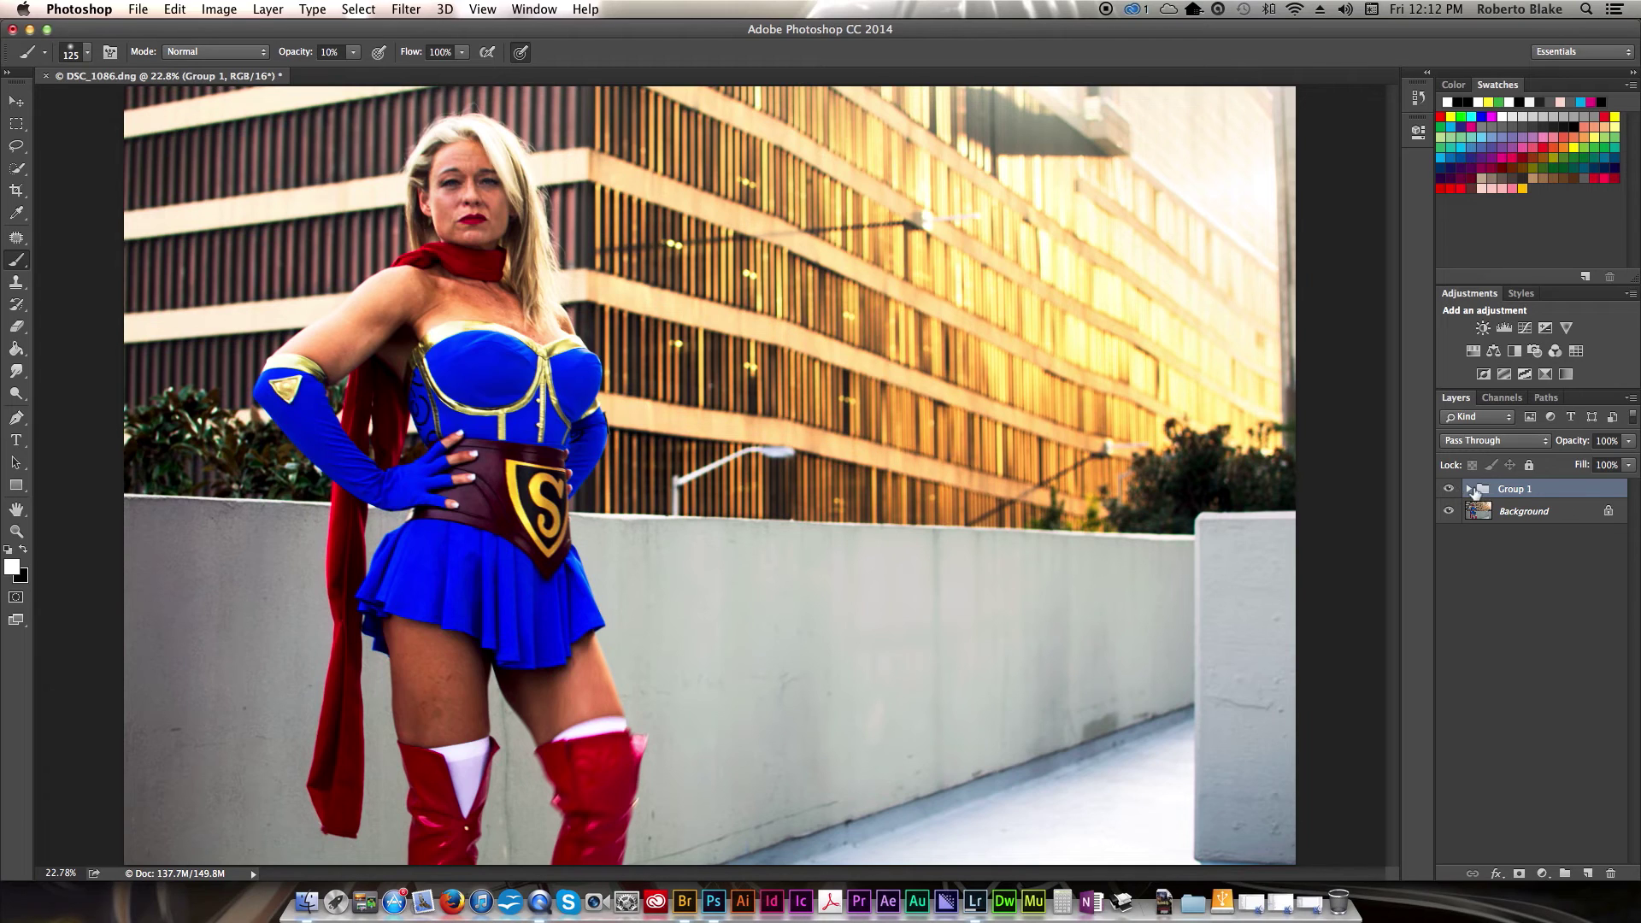
Expand Group 1 and switch each adjustment layer off and back on to compare.
click(1469, 489)
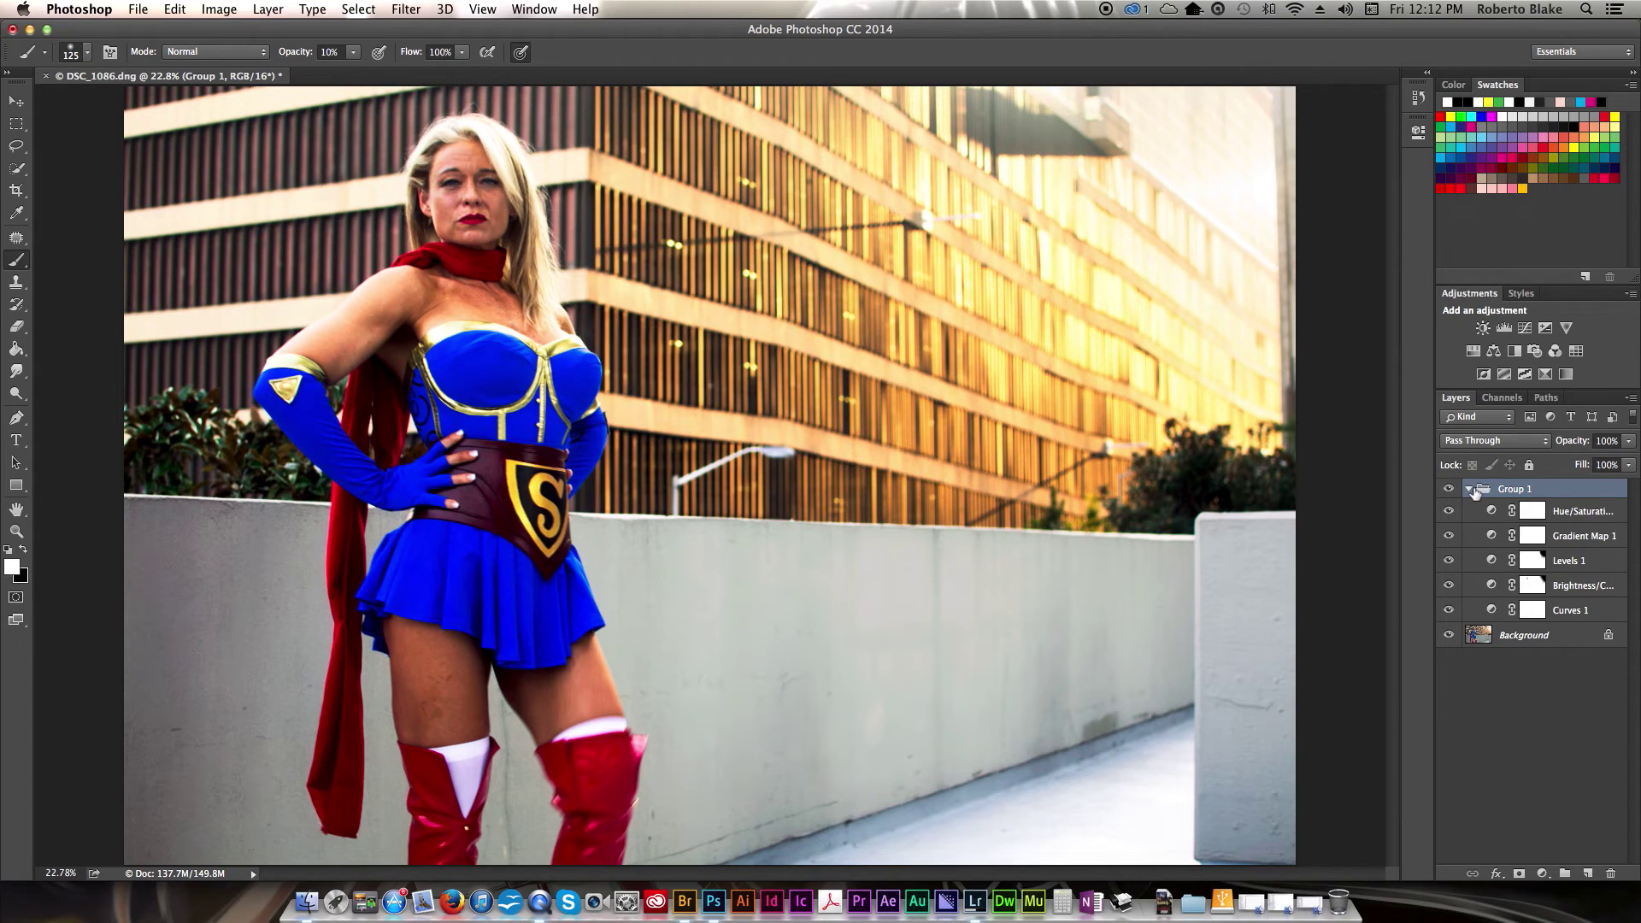
click(1448, 613)
click(1449, 593)
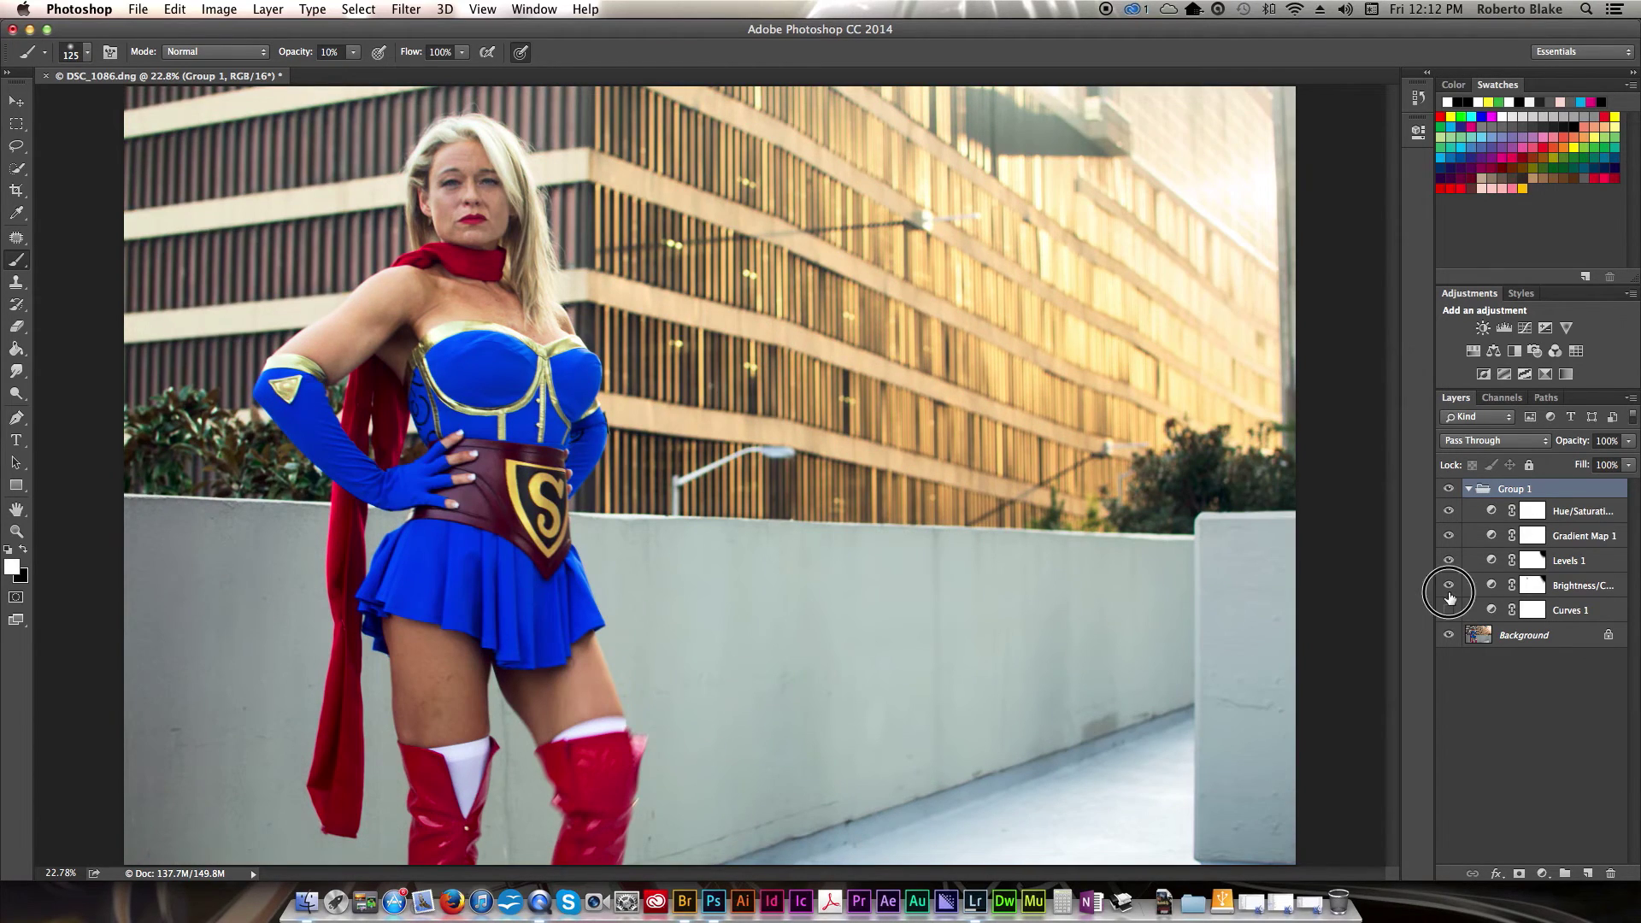
click(1449, 562)
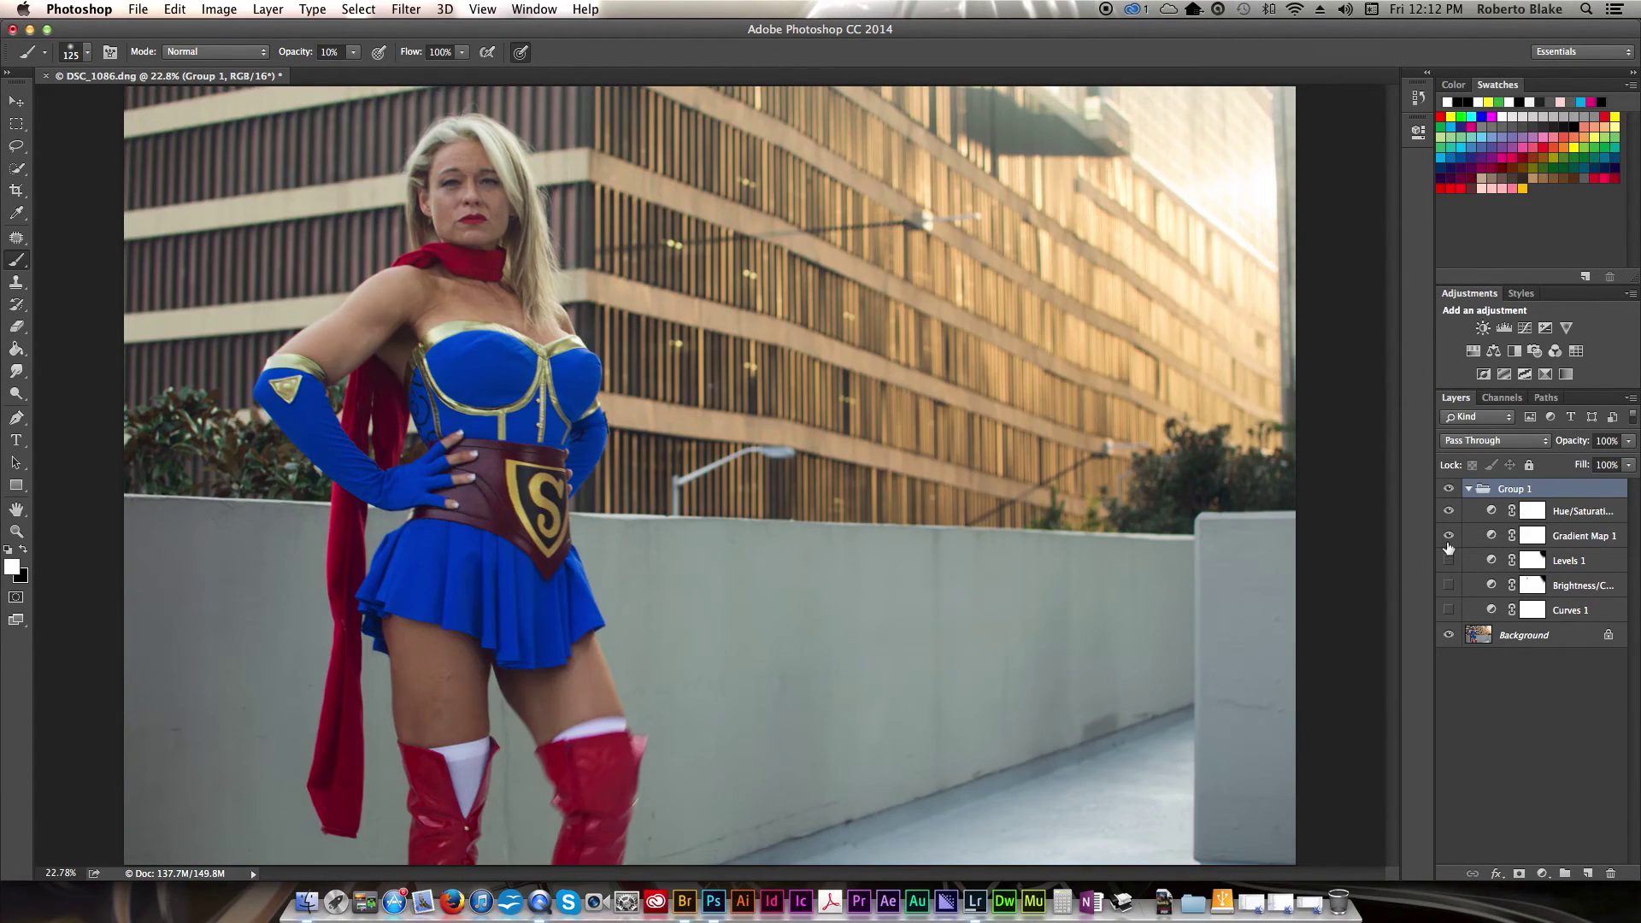
click(1448, 536)
click(1449, 511)
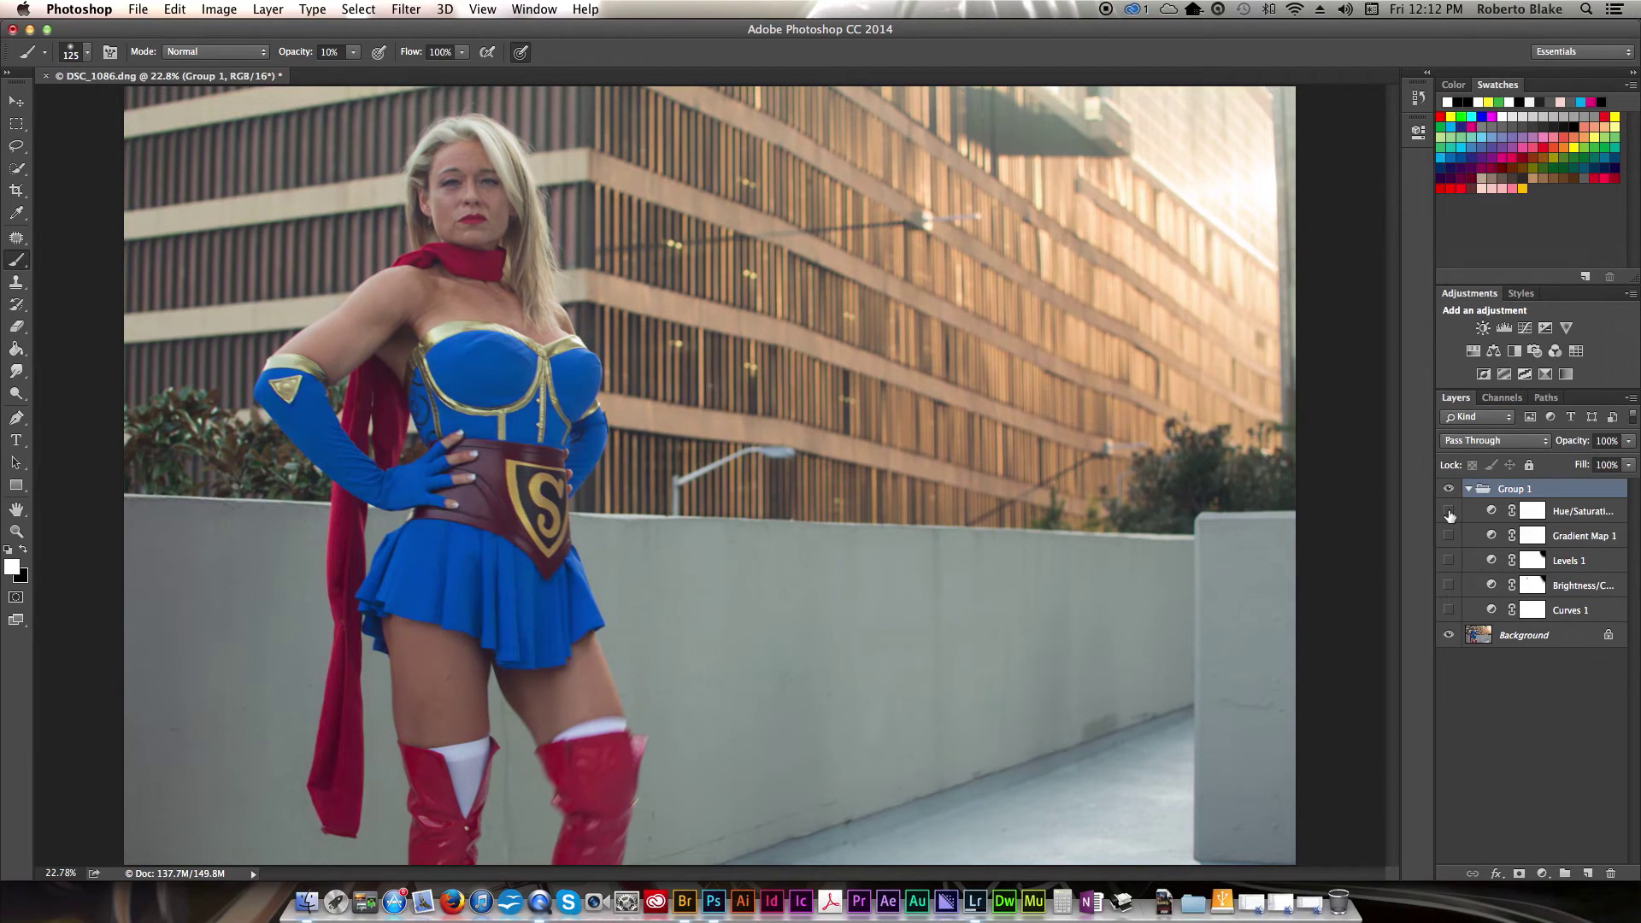
click(1449, 511)
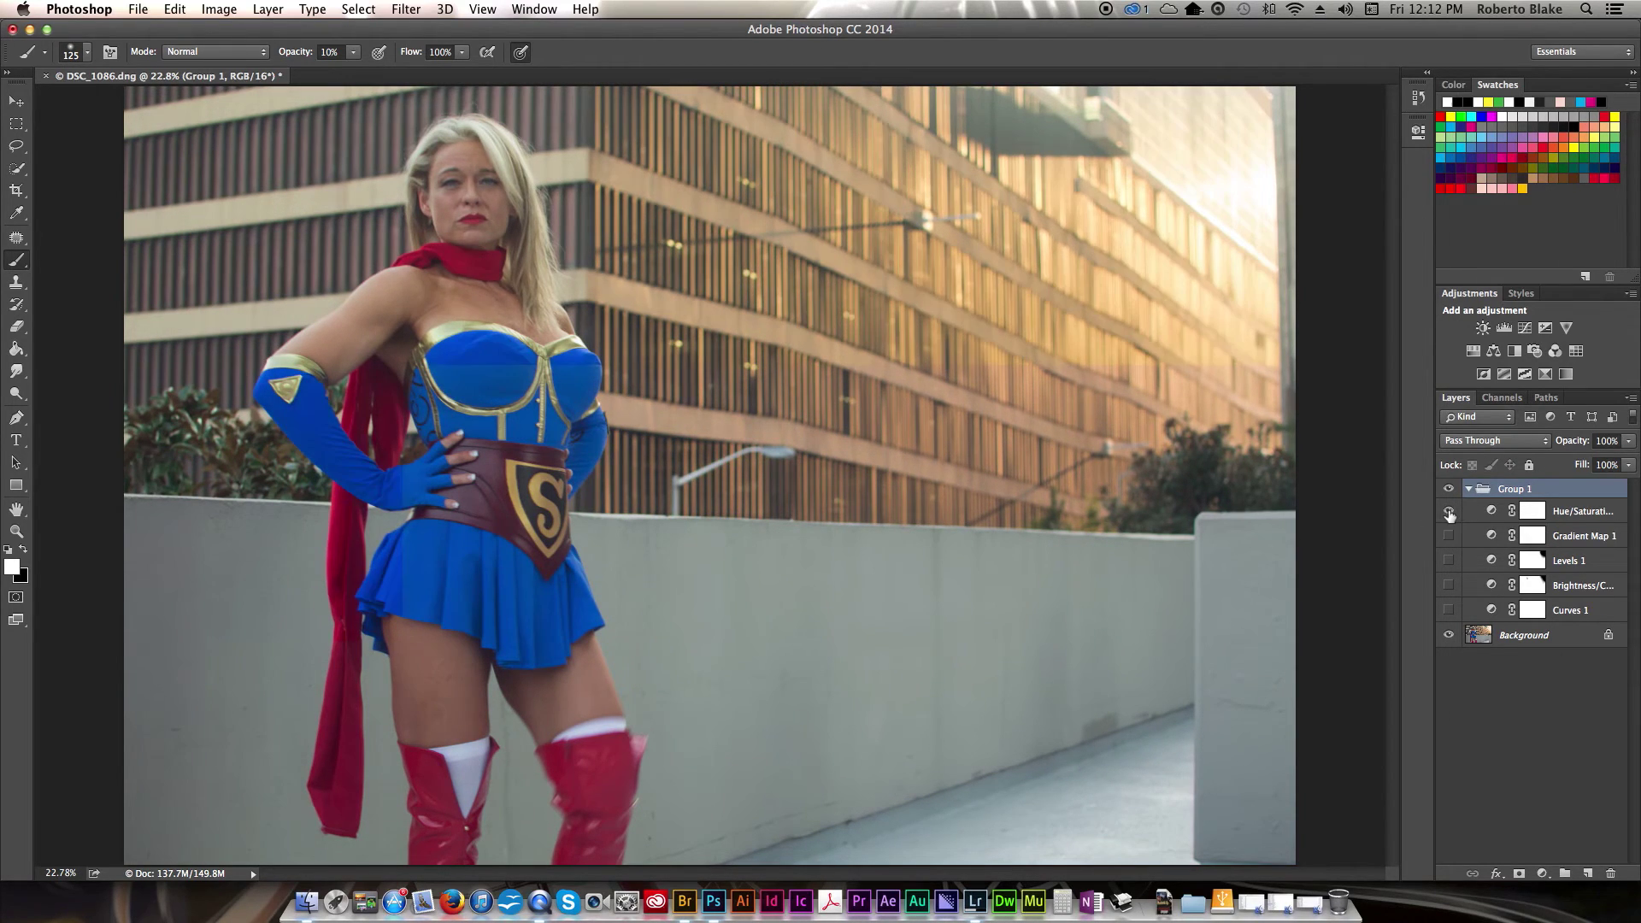
click(1449, 536)
click(1448, 561)
click(1449, 584)
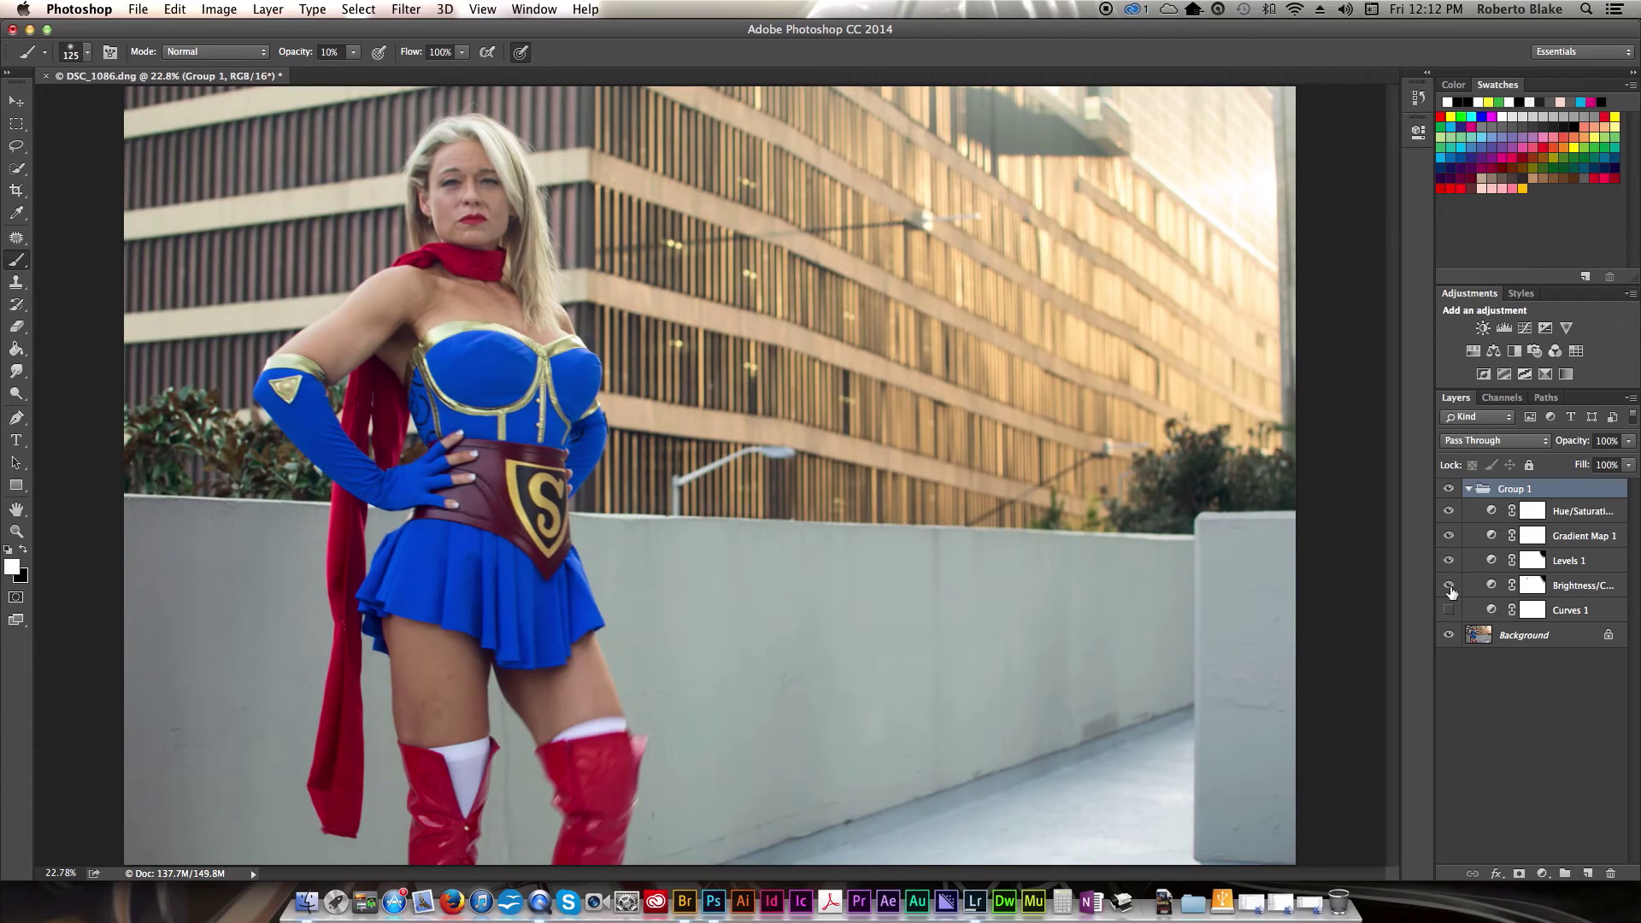
click(1448, 610)
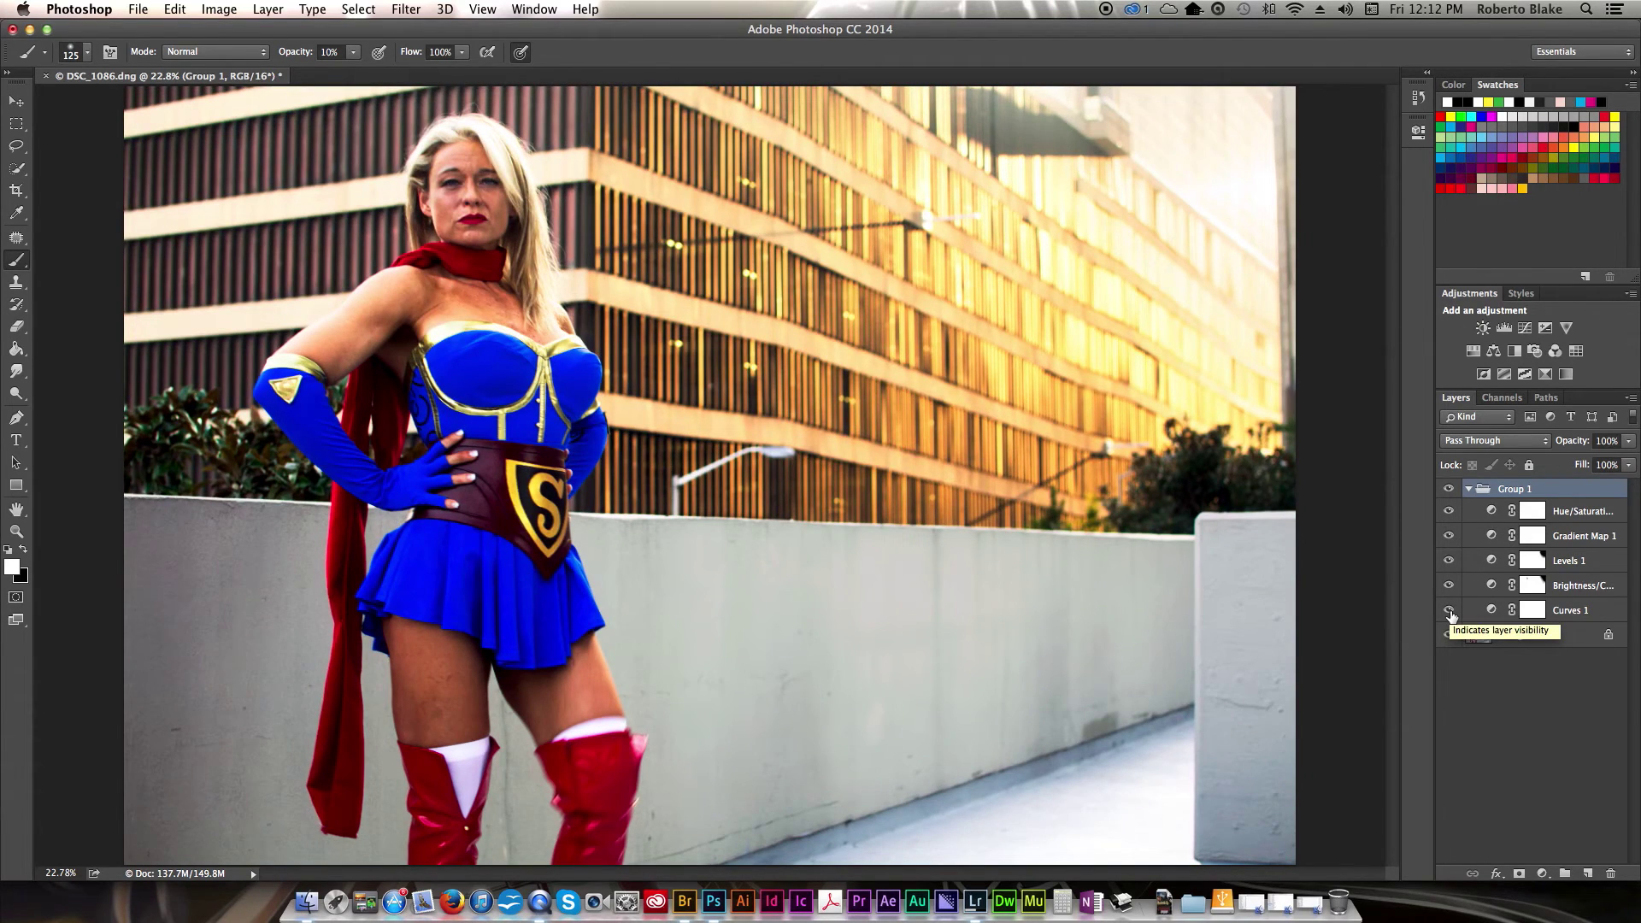
Toggle Curves 1 a few more times to judge its warming effect.
click(1448, 610)
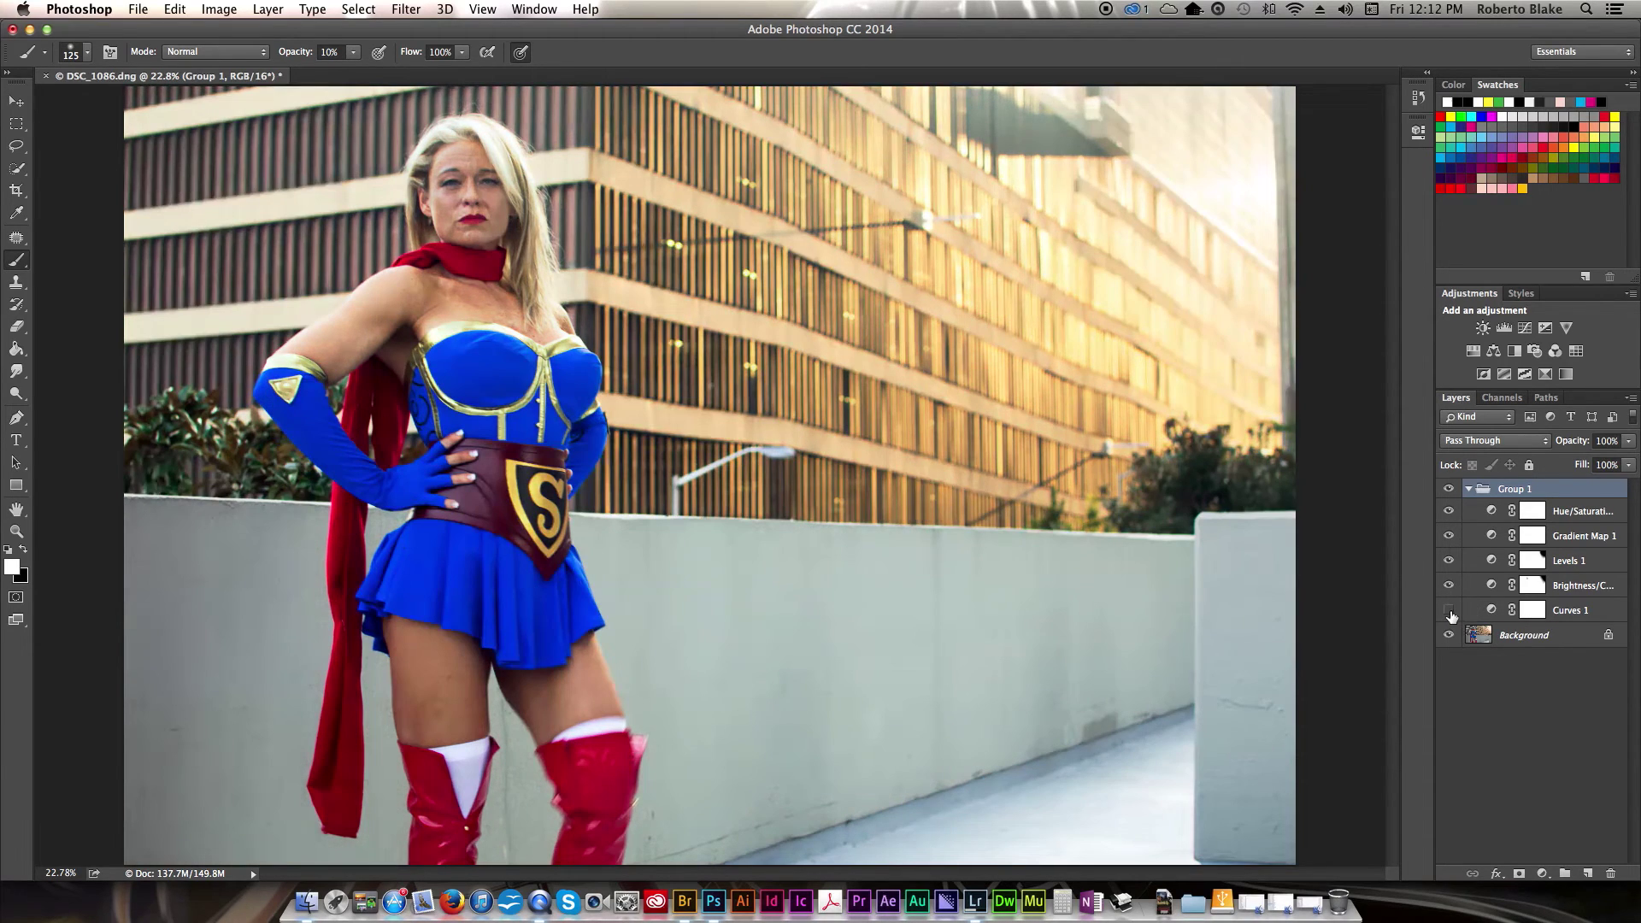
click(1448, 611)
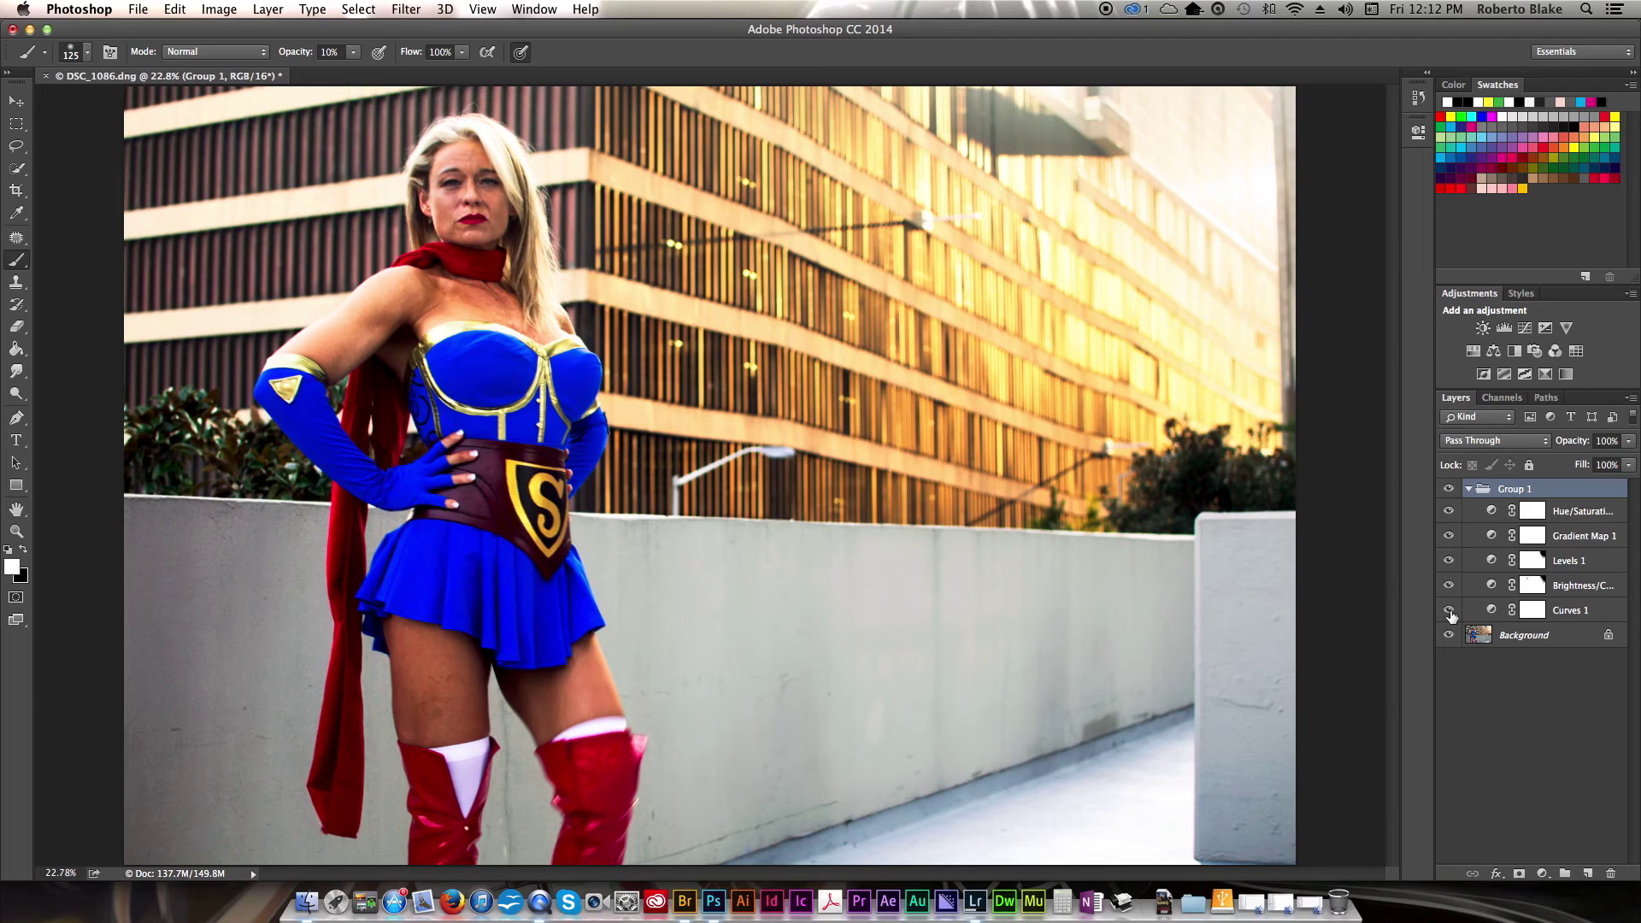
click(1448, 610)
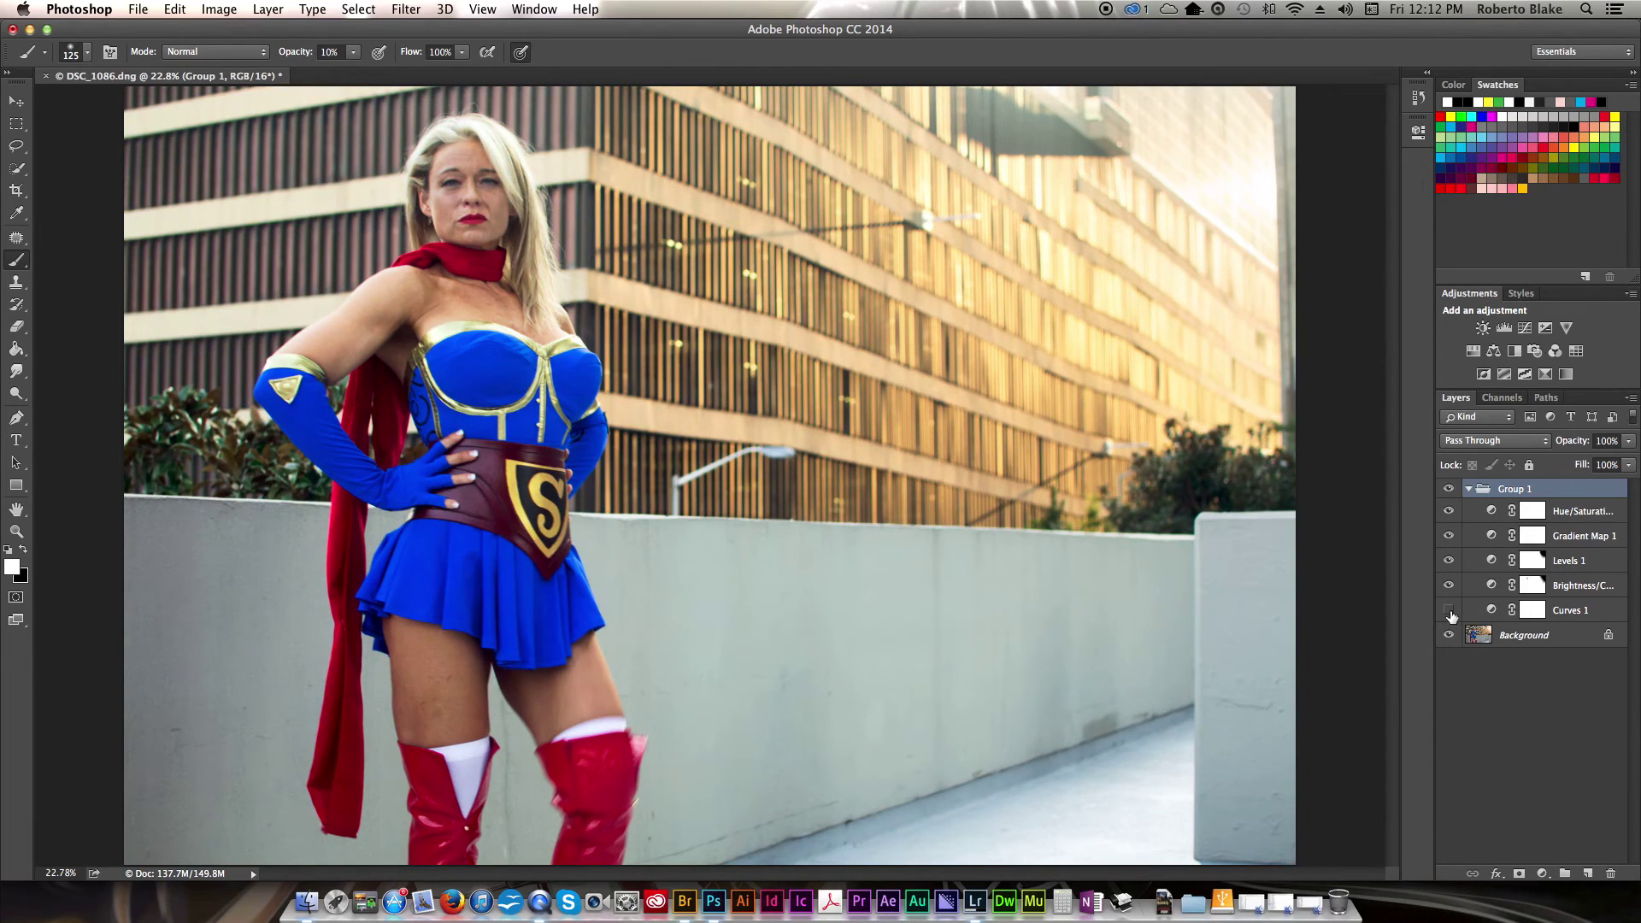
Turn the Curves 1 layer back on, set its opacity to 50%, and toggle its visibility to compare.
click(1448, 610)
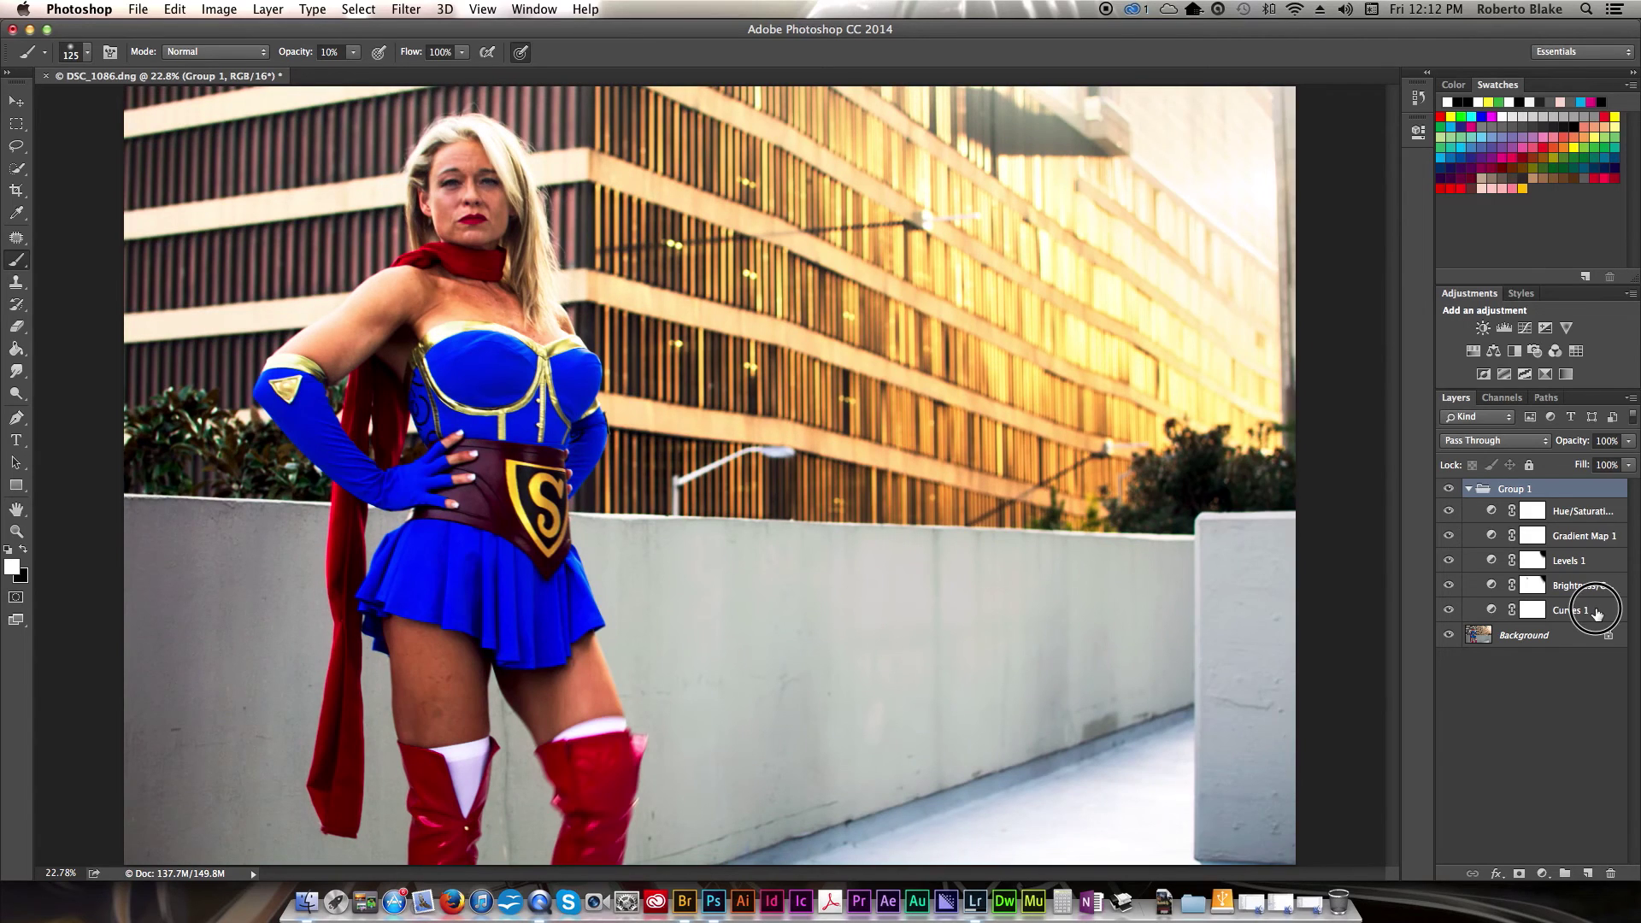
click(1583, 610)
click(1628, 441)
drag(1629, 445, 1590, 464)
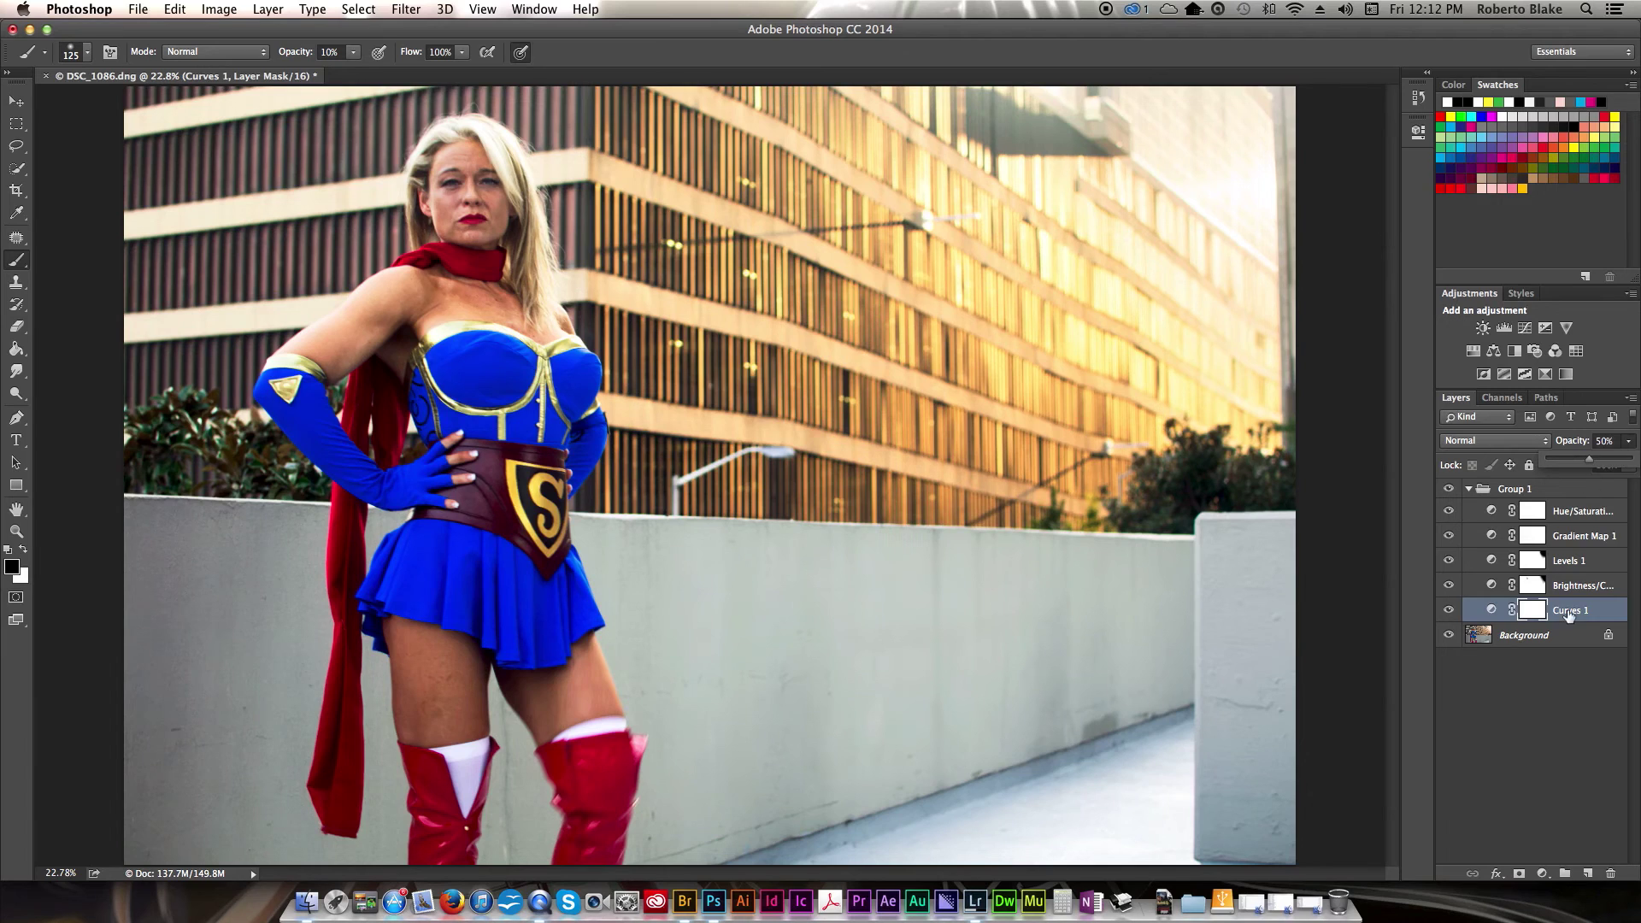
click(1450, 614)
click(1451, 614)
click(1592, 588)
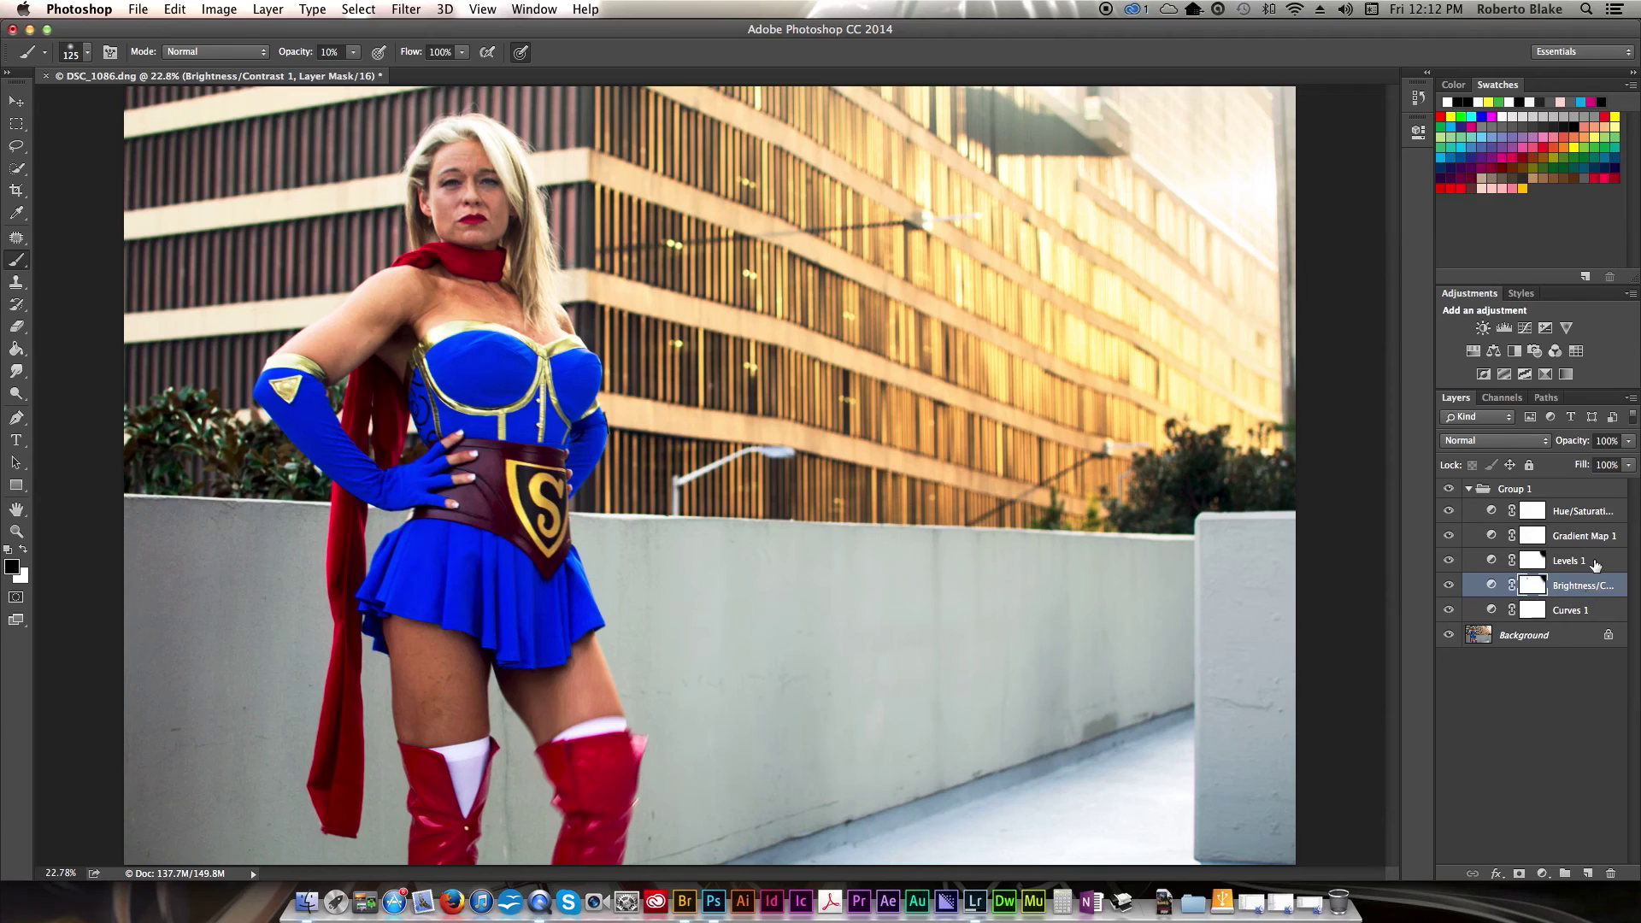